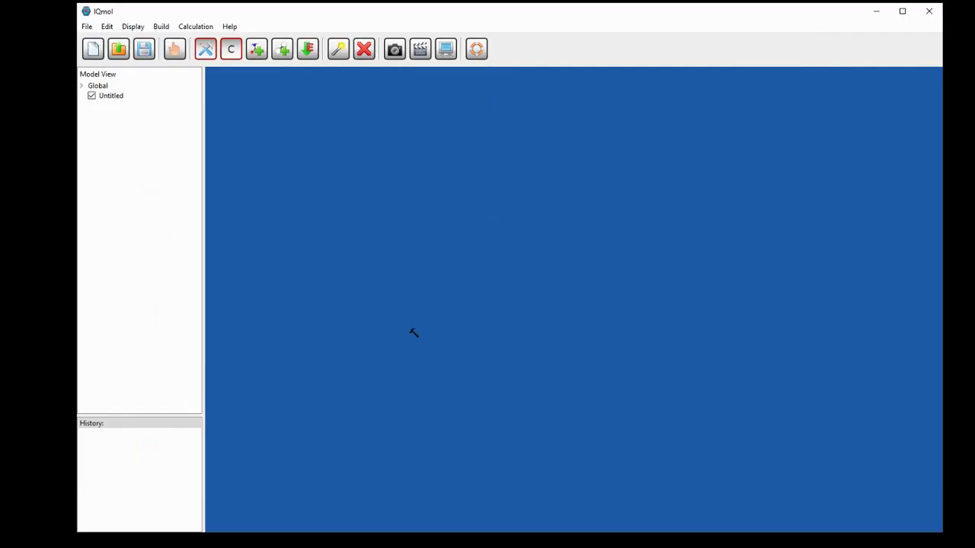
Step: Build the ethanoic acid skeleton from two bonded carbons and two oxygens on one carbon, making one carbon–oxygen bond double
click(520, 266)
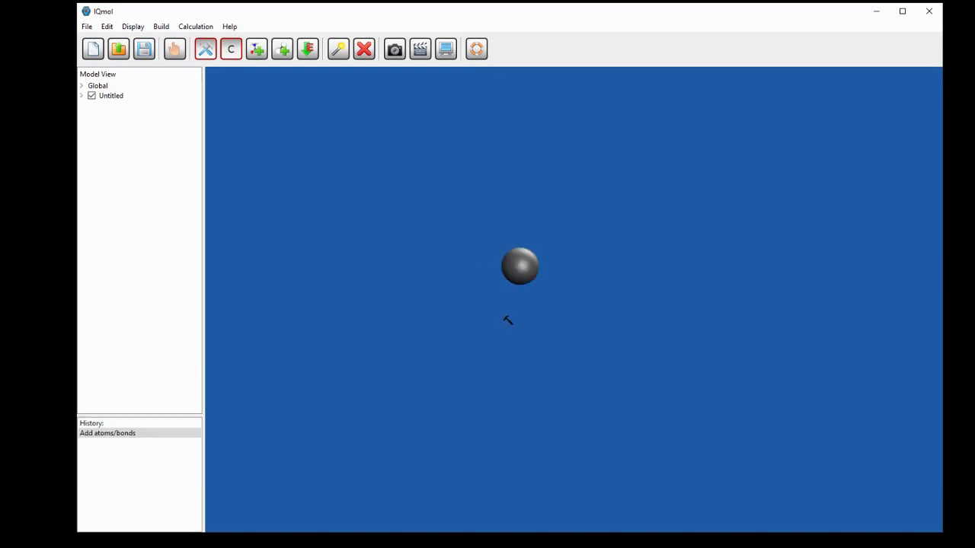
drag(523, 266, 435, 316)
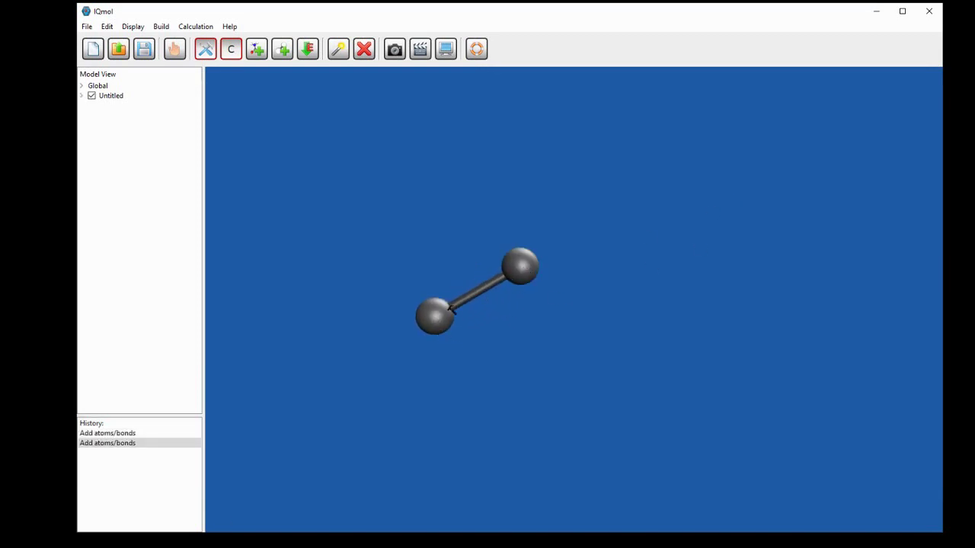
click(231, 50)
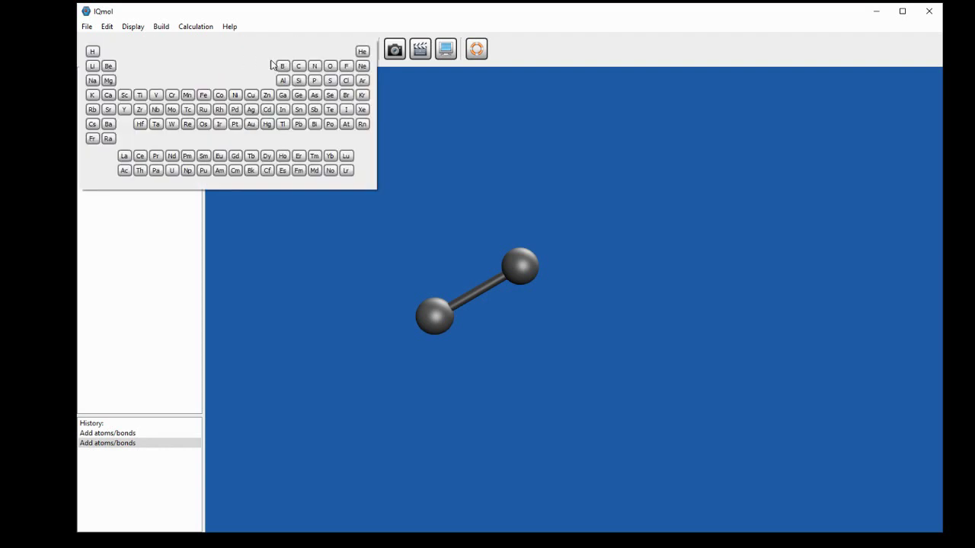
click(330, 66)
drag(525, 265, 608, 306)
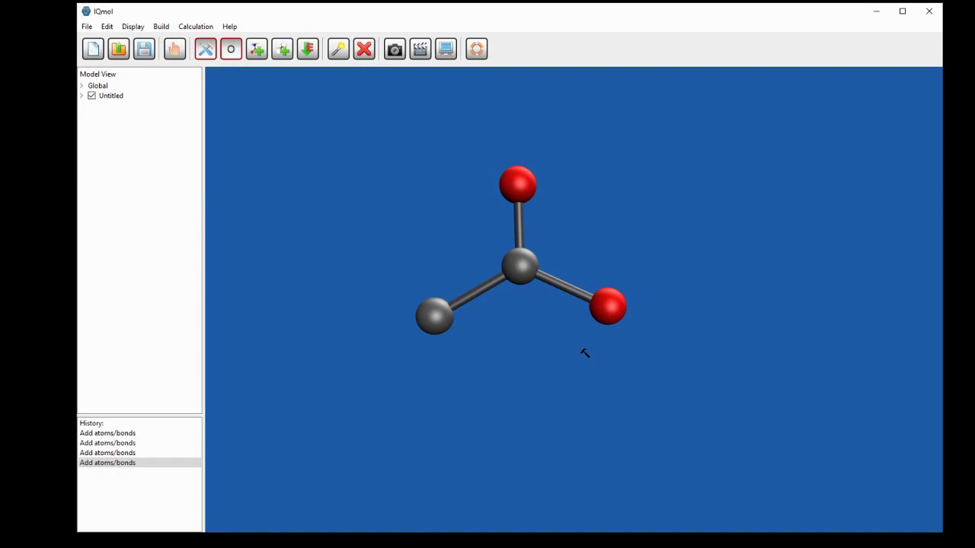
drag(526, 265, 509, 186)
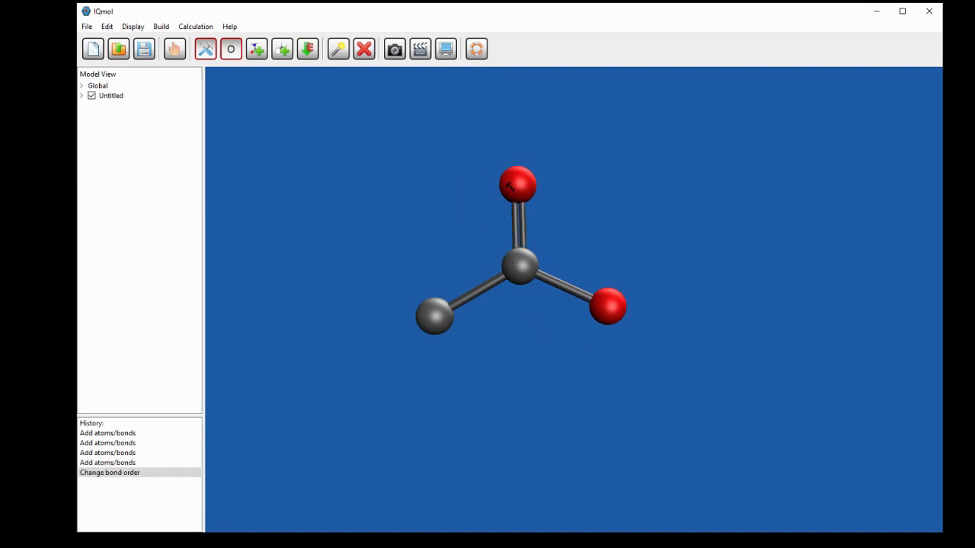
Step: Fill the molecule's open valencies with hydrogens and refine its geometry by energy minimization and symmetrization
click(284, 50)
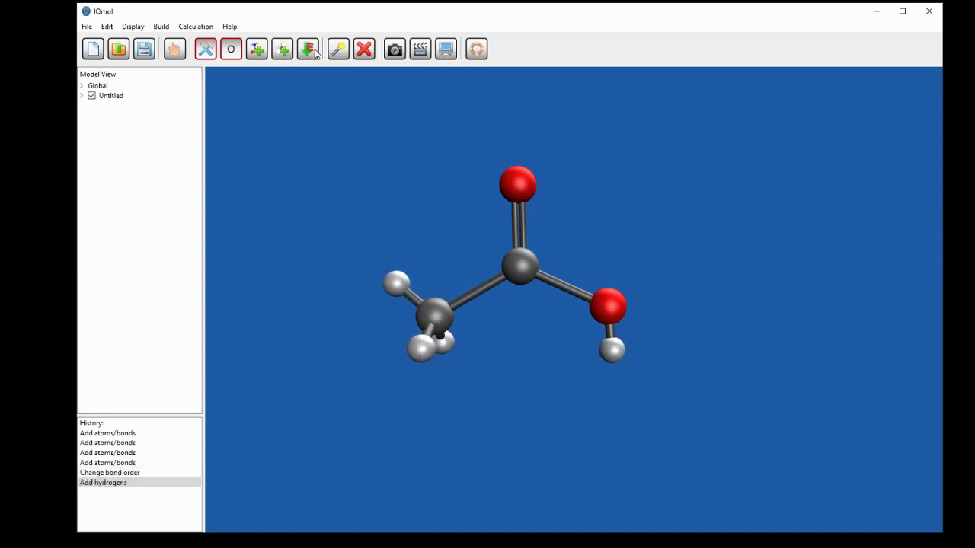
click(314, 51)
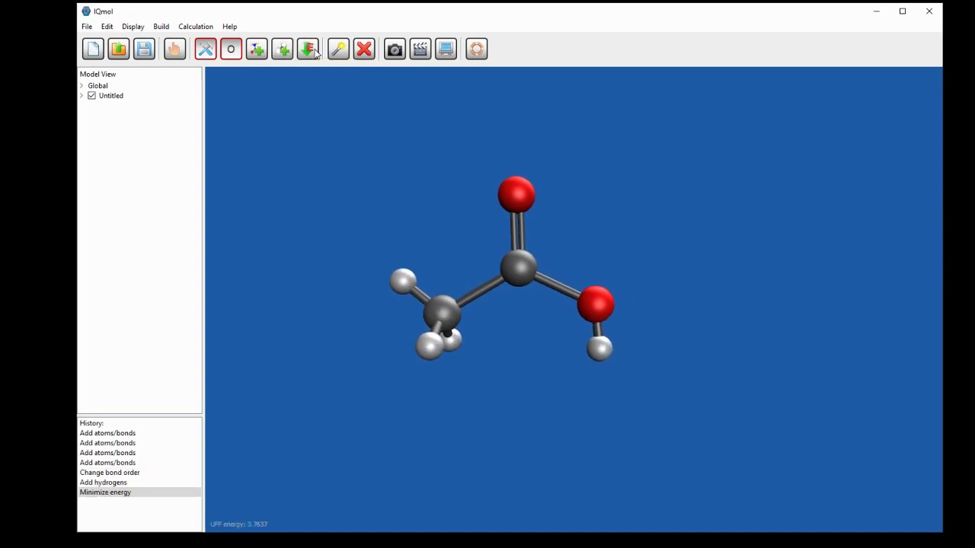
click(160, 27)
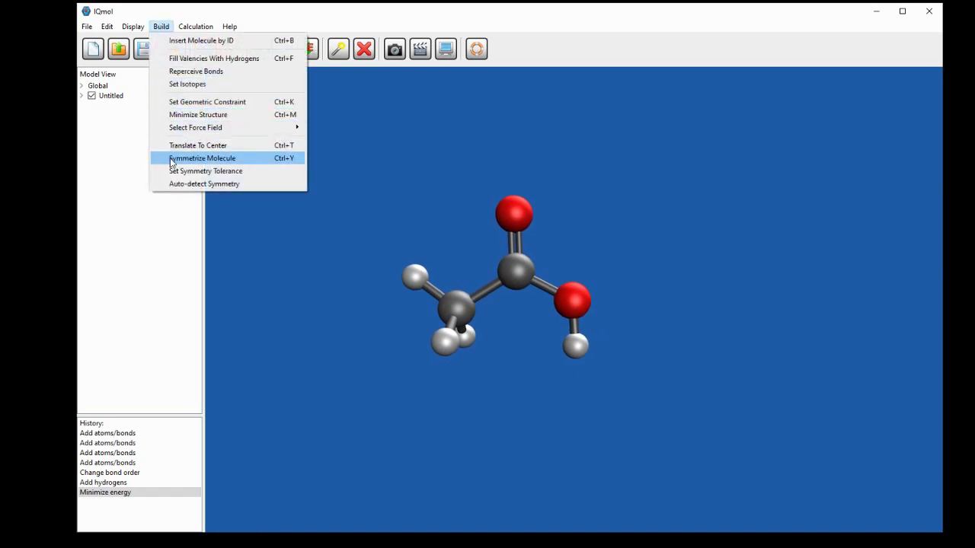
click(201, 159)
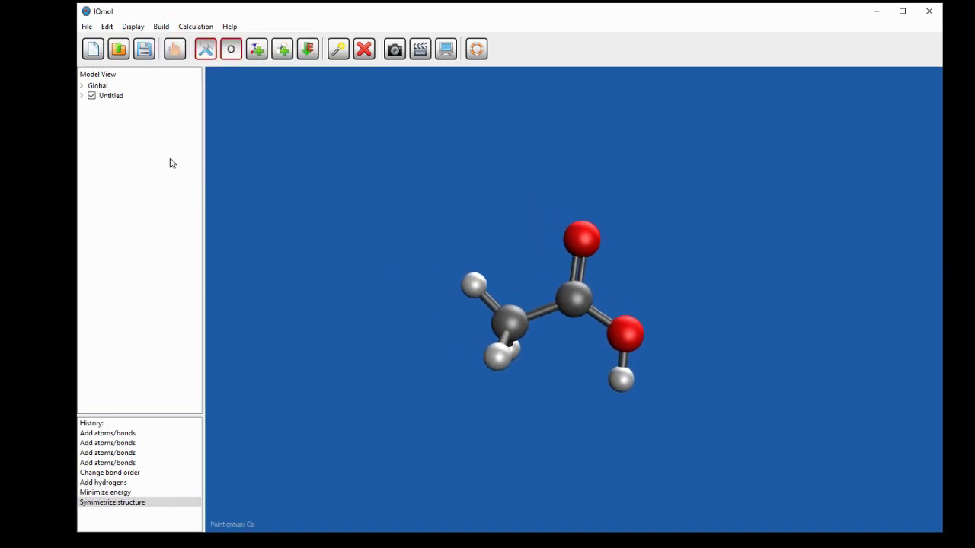
Step: Save the molecule as ethanoic_acid in XYZ format in the OrcaCalculations\Ethanoic Acid folder and close IQmol
click(86, 27)
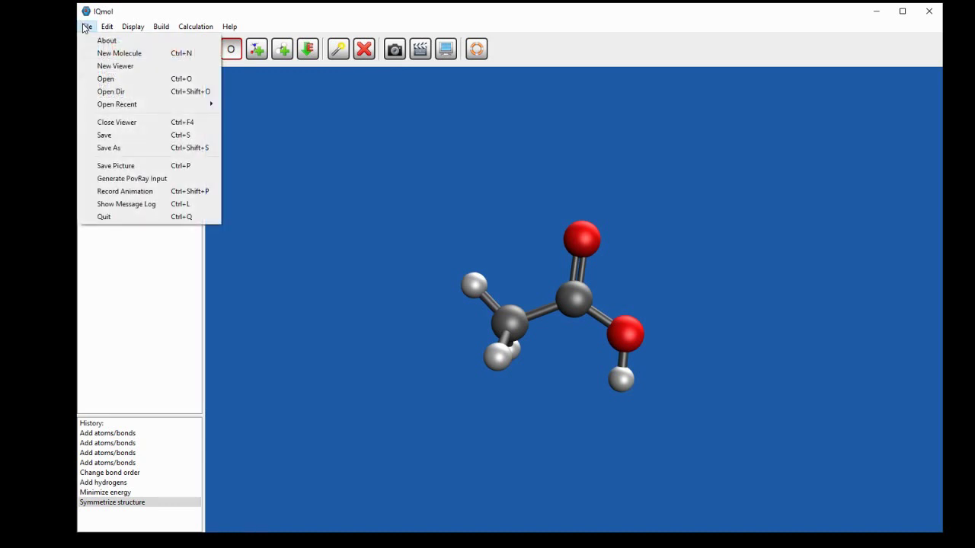
click(114, 148)
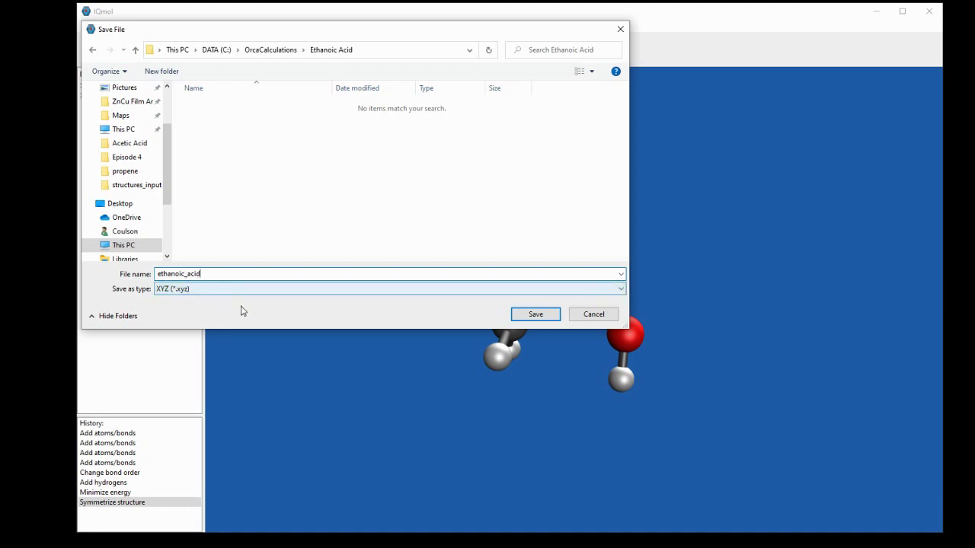
click(539, 316)
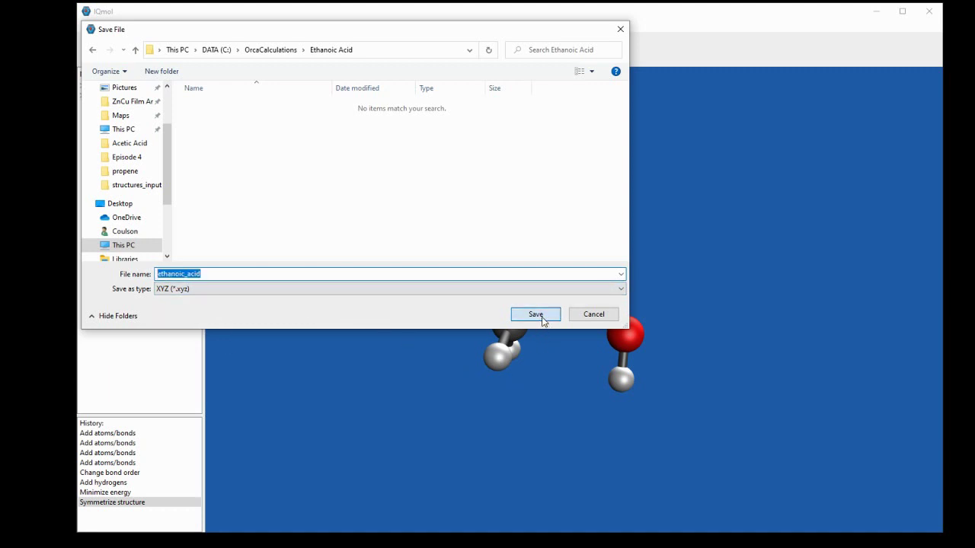
key(alt+Tab)
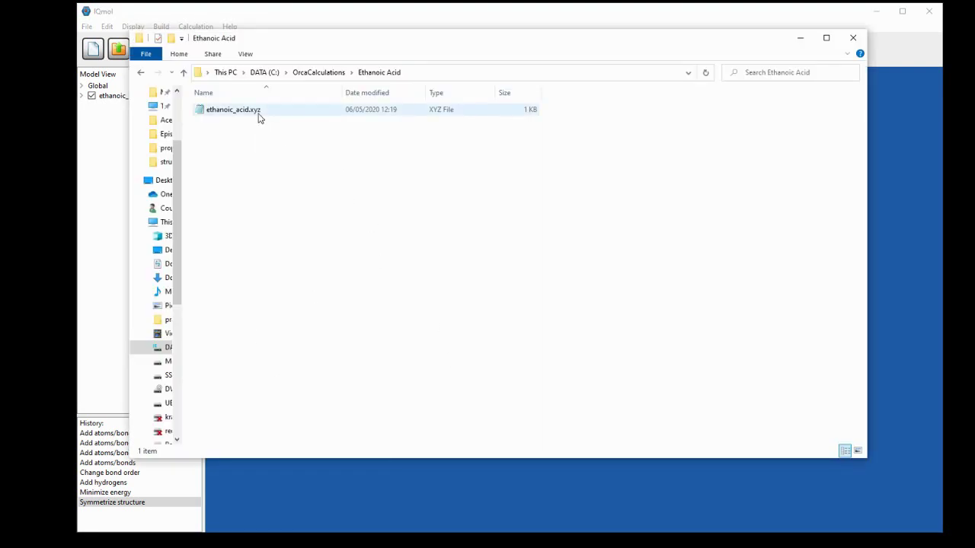
click(930, 15)
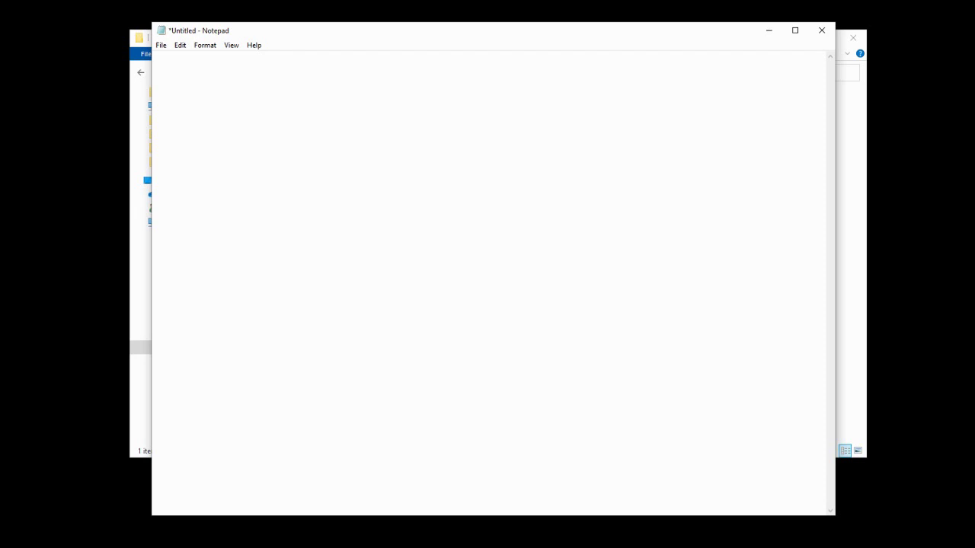
Step: Write the ORCA input in Notepad on three lines: "! PBE0", "! opt anfreq" and "* xyzfile 0 1 ethanoic_acid.xyz *"
text(! PBE0)
key(Return)
text(! opt anfreq)
key(Return)
text(*)
text( xyzfile)
text(0)
text( 1)
text( ethanol)
text(c_aci)
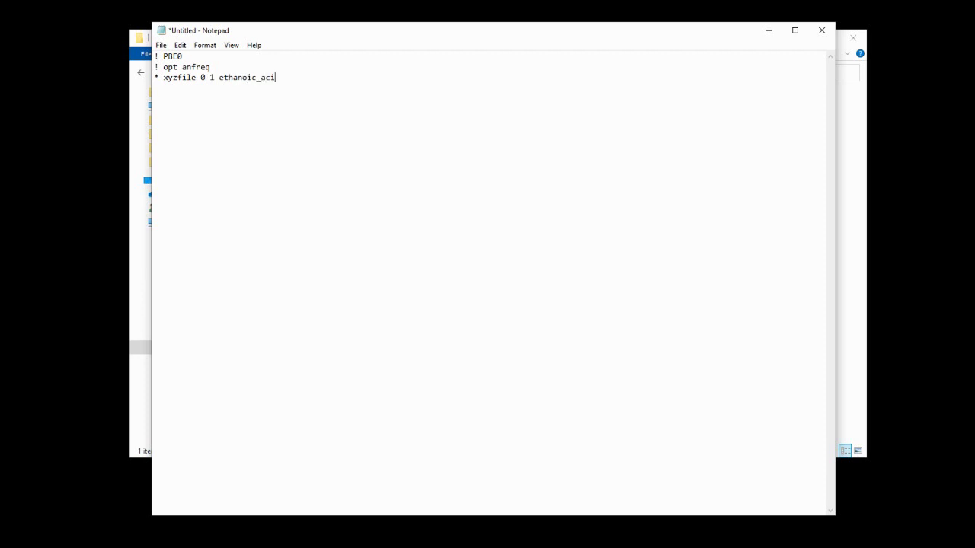
text(d.xyz *)
Step: Save the input text as ethanoic_acid.inp in the Ethanoic Acid folder with file type All Files, and close the document
click(161, 45)
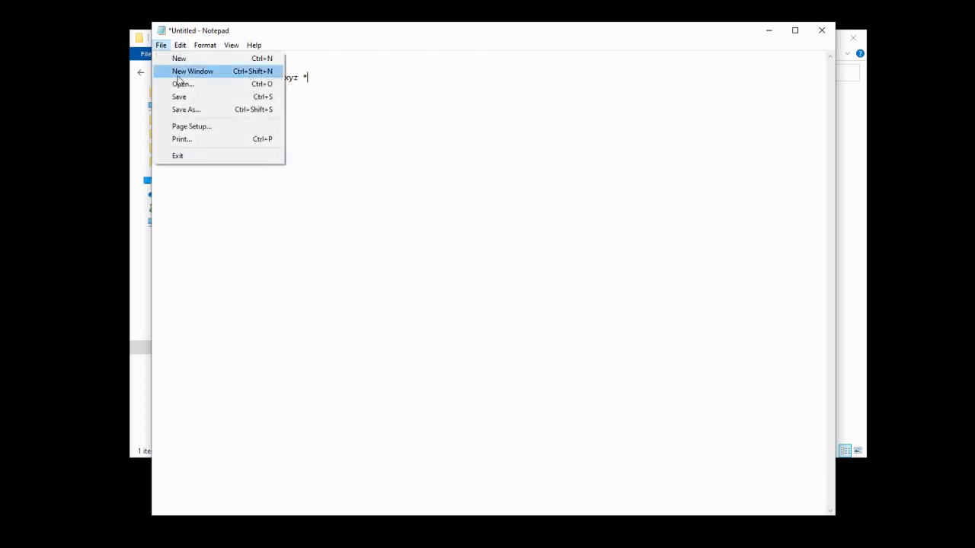
click(184, 111)
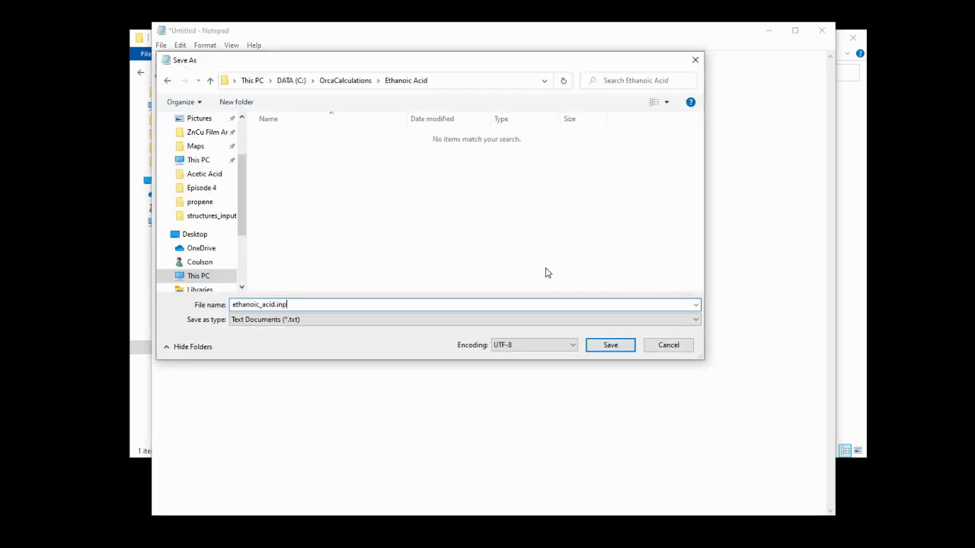
click(308, 319)
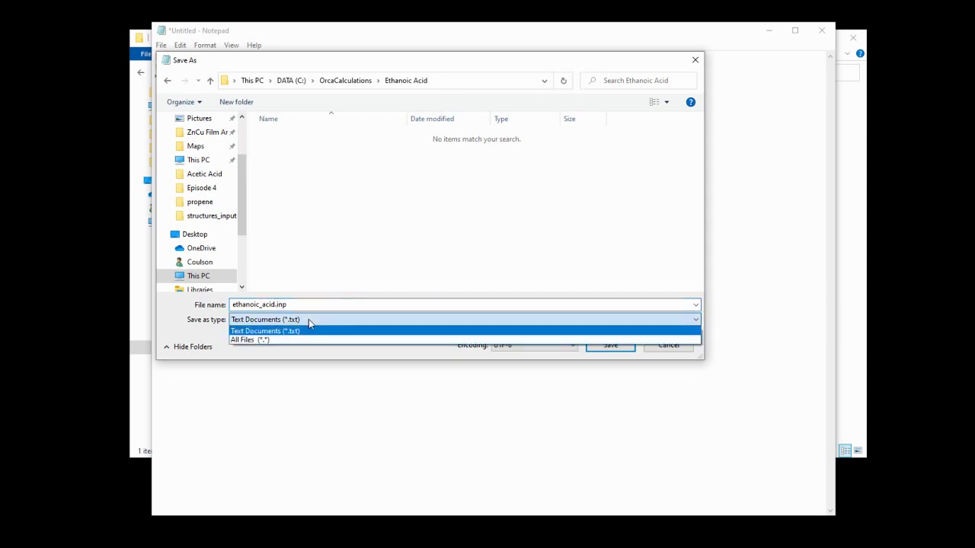
click(282, 339)
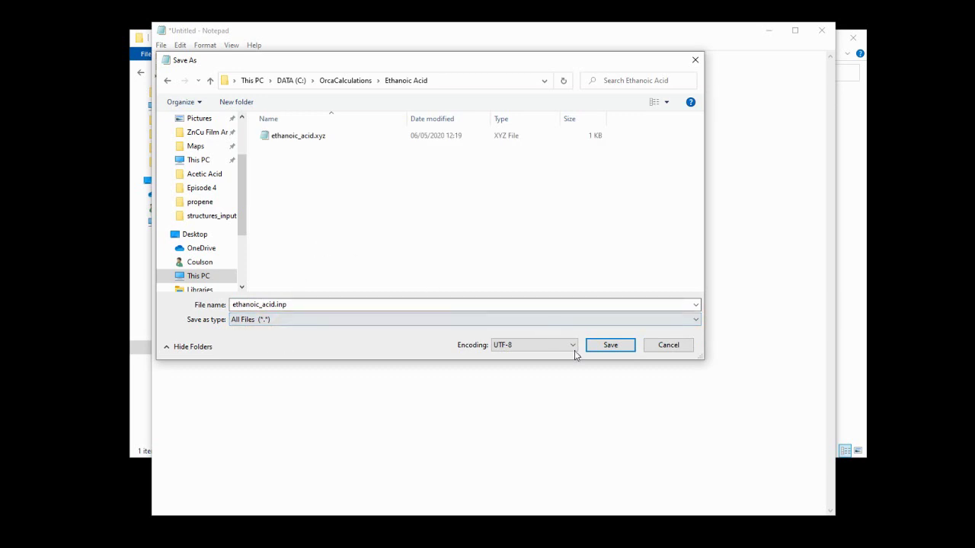
click(624, 351)
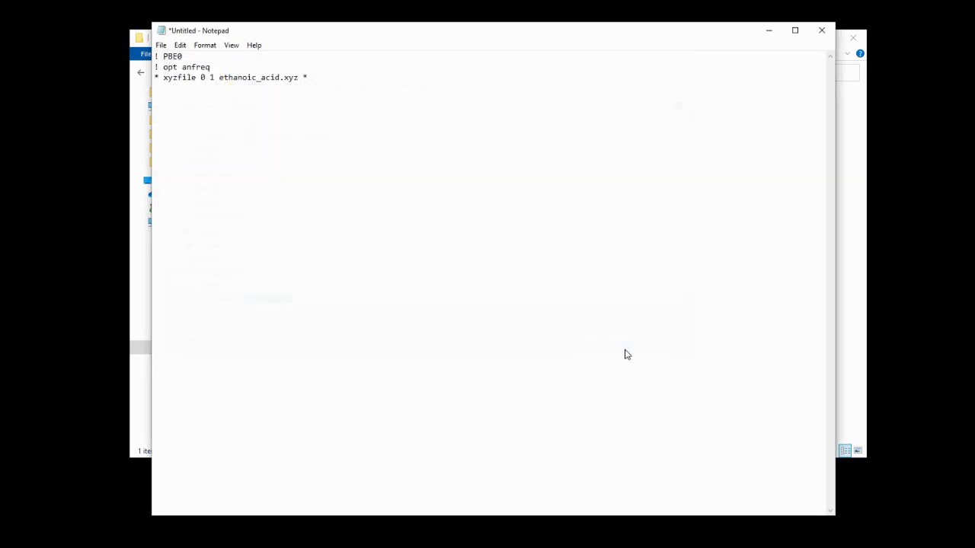
click(820, 31)
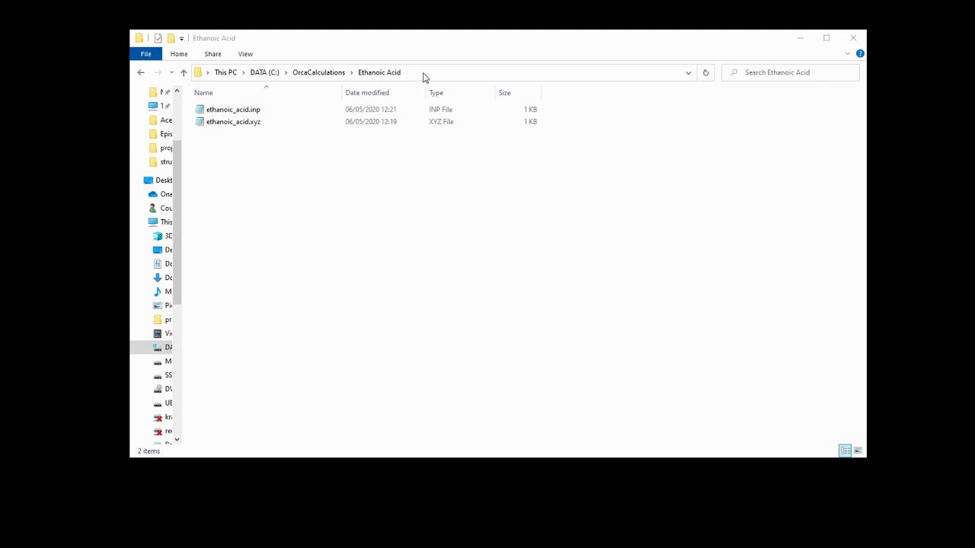
Step: Open a Command Prompt in the Ethanoic Acid folder and place its window over the folder window
click(448, 75)
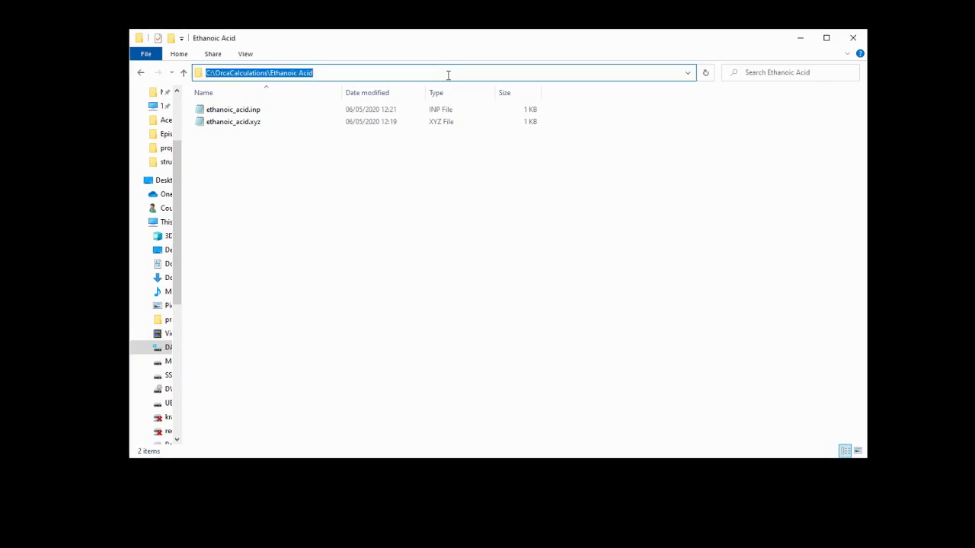
text(cmd)
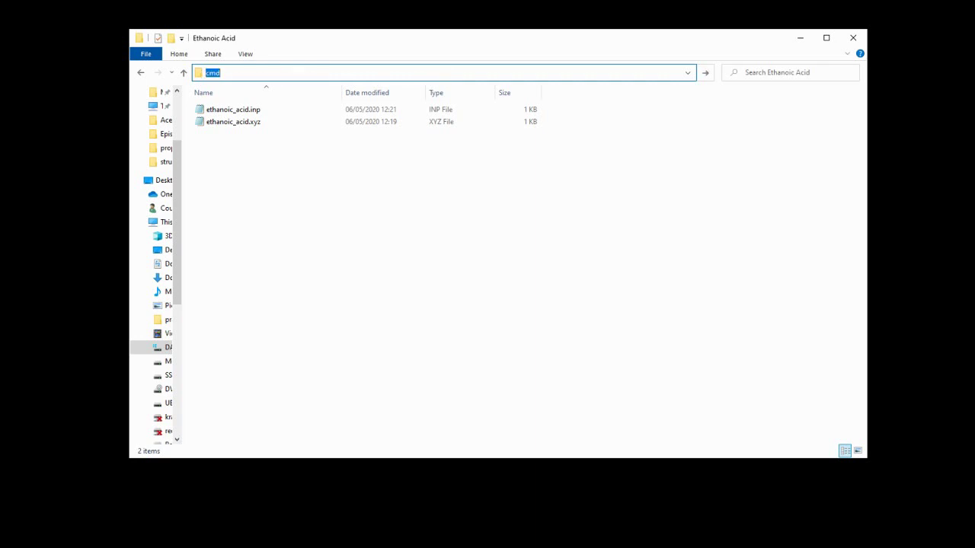
key(Return)
drag(353, 13, 568, 110)
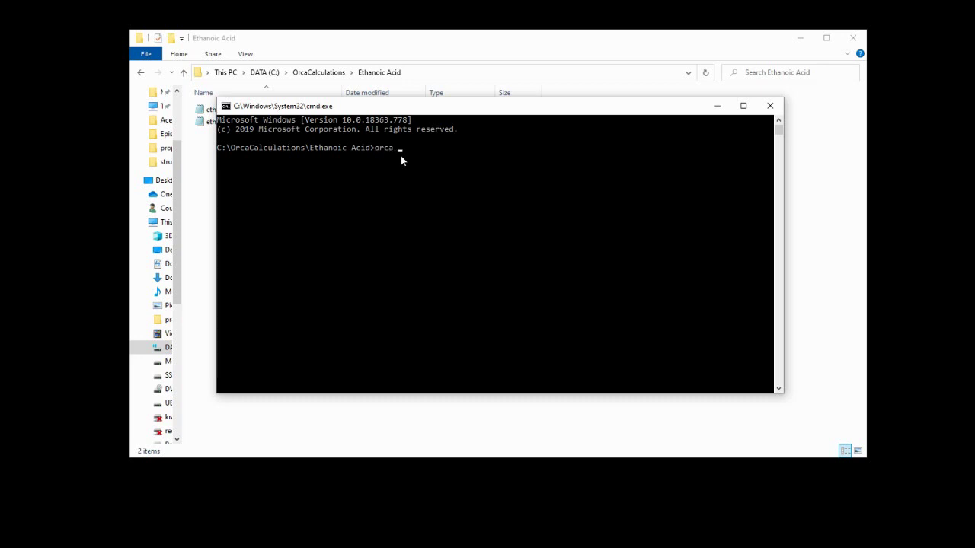
Step: Run the calculation with "orca ethanoic_acid.inp>ethanoic_acid.out" and minimize the Command Prompt
text(anoic_acid.inp>ethanoic_acid.out)
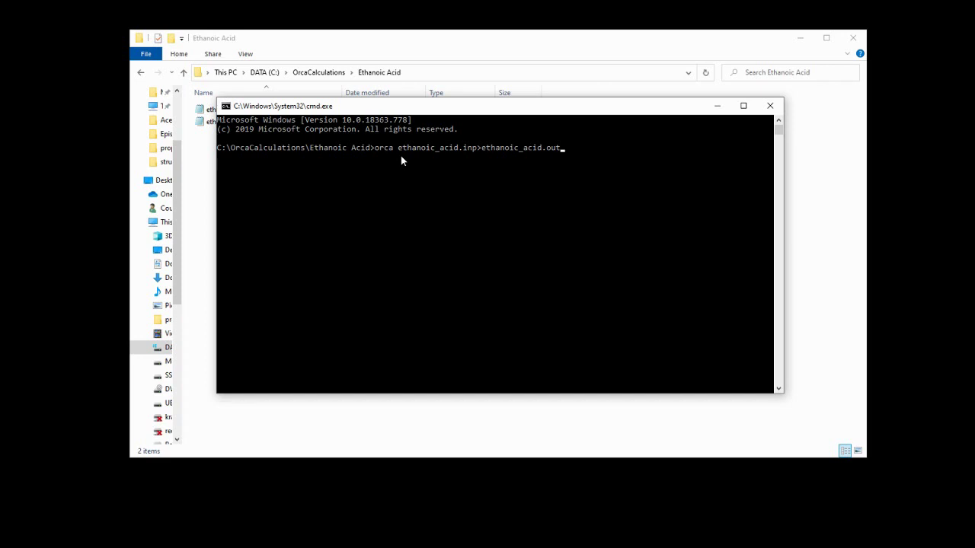
key(Return)
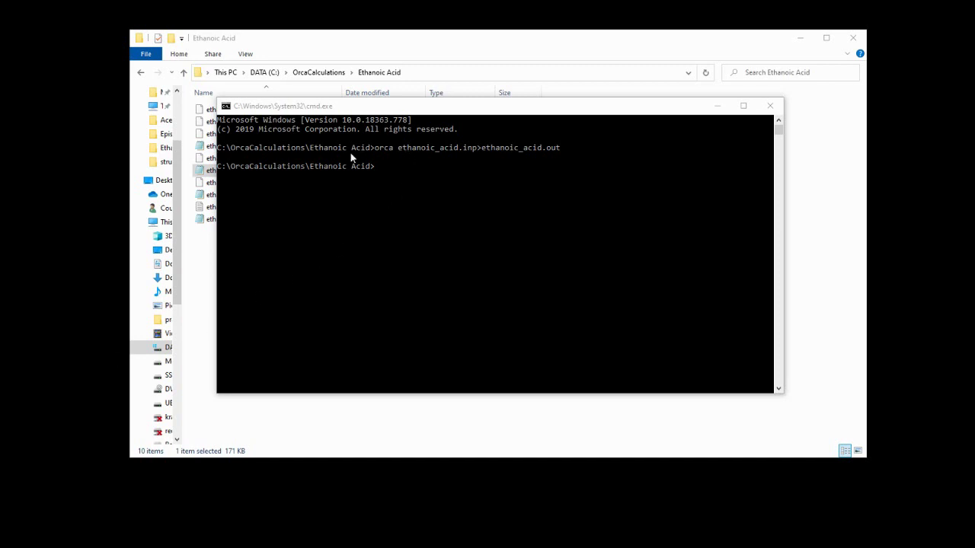
click(390, 166)
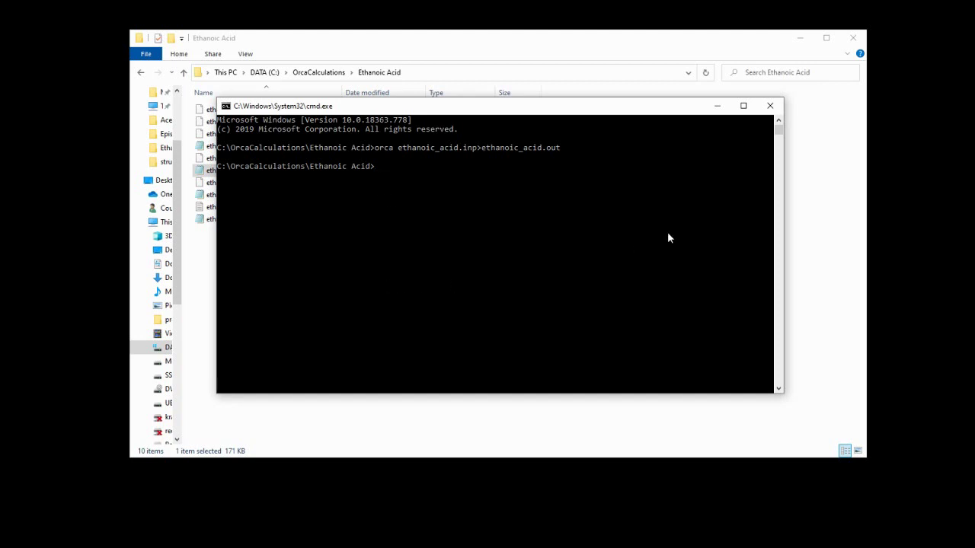
click(718, 108)
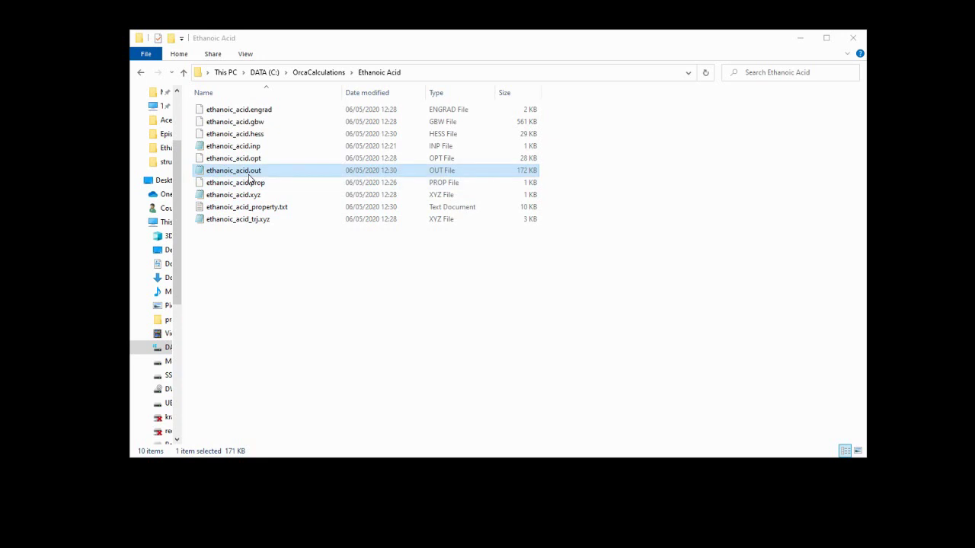
Step: Open ethanoic_acid.out in Notepad and check the ORCA termination line at the end of the file
double_click(250, 178)
drag(828, 66, 823, 507)
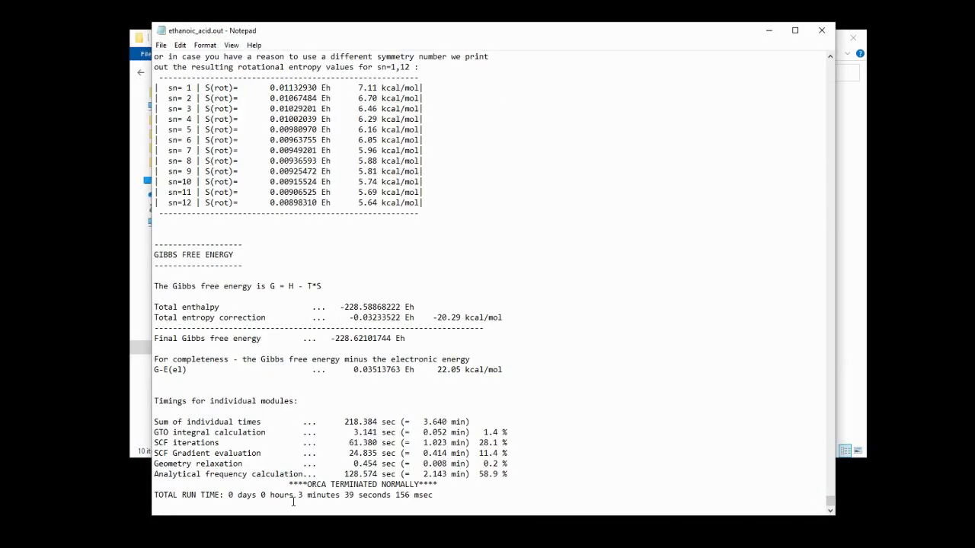
drag(290, 484, 438, 484)
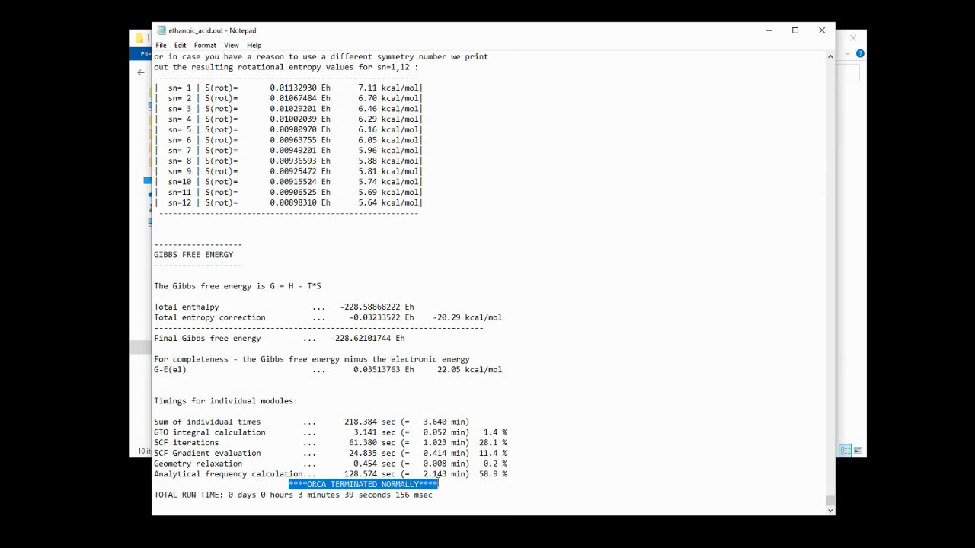
click(480, 492)
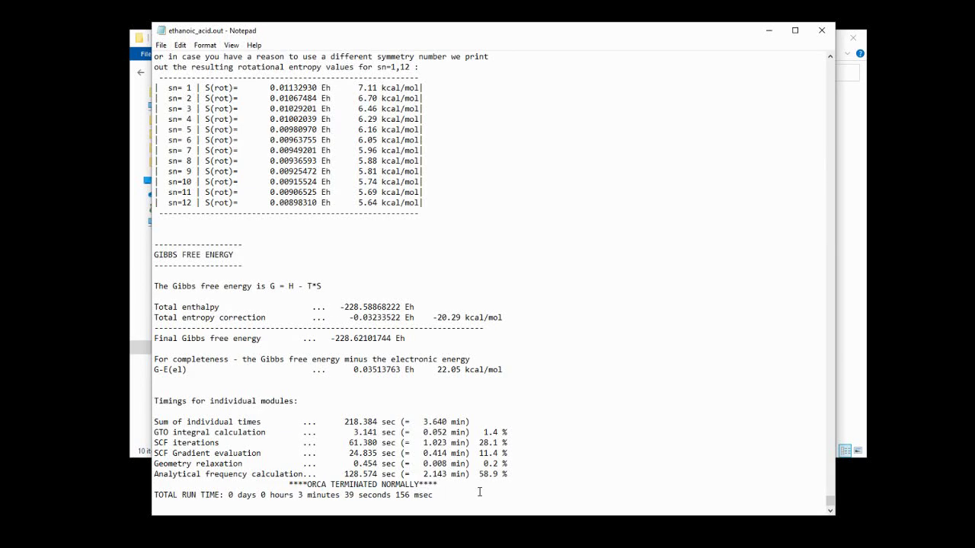
Step: Examine the IR spectrum, normal modes and vibrational frequencies sections of ethanoic_acid.out, and close the file
scroll(480, 491, up, 20)
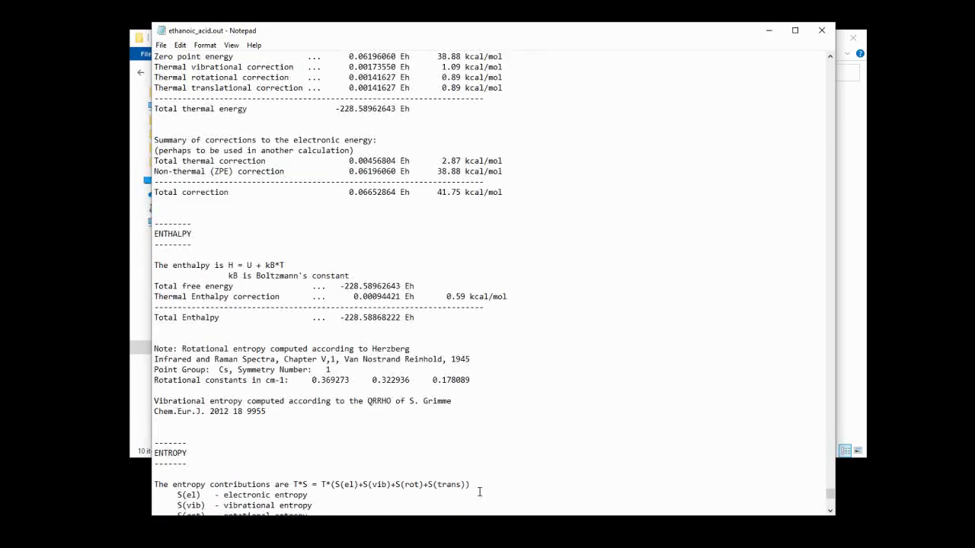
scroll(480, 491, up, 20)
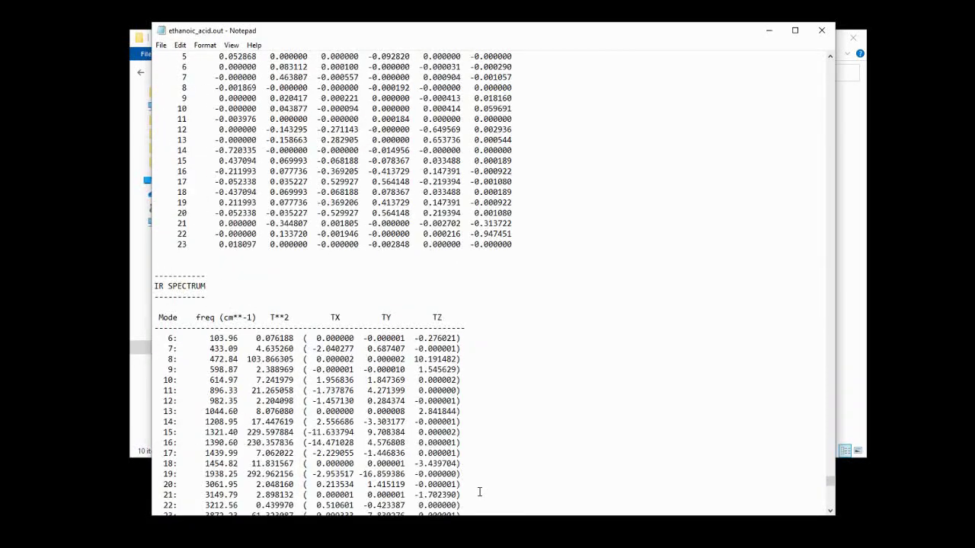
scroll(480, 492, down, 4)
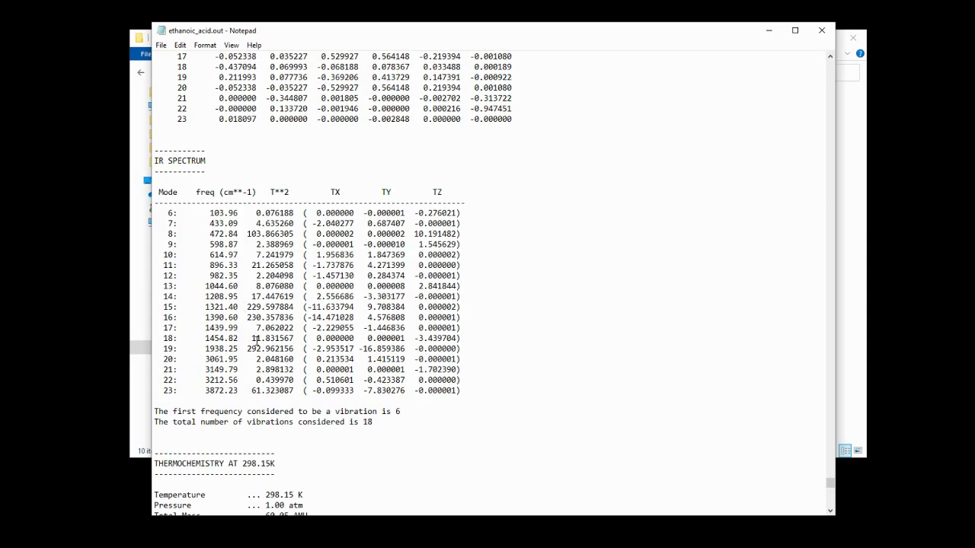
scroll(254, 338, up, 11)
scroll(254, 338, up, 20)
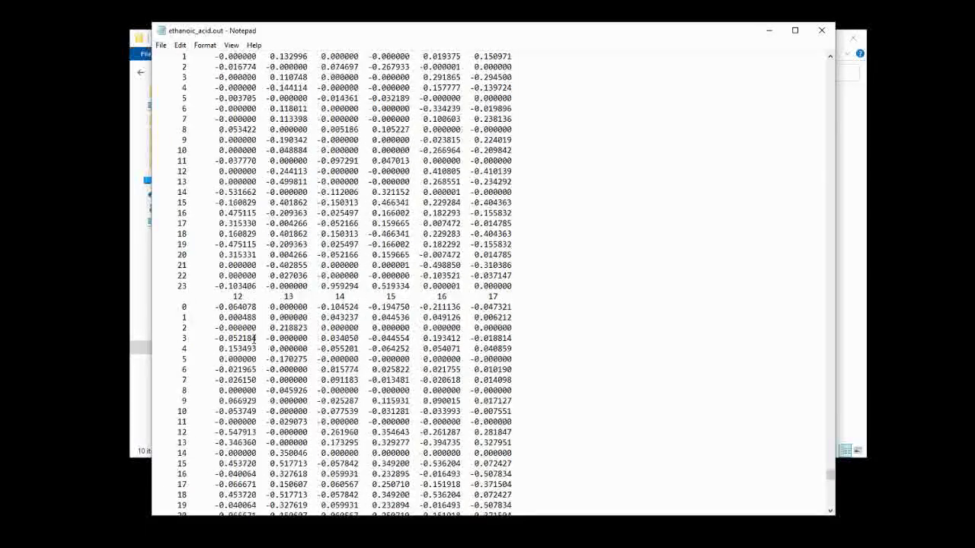
scroll(254, 338, down, 3)
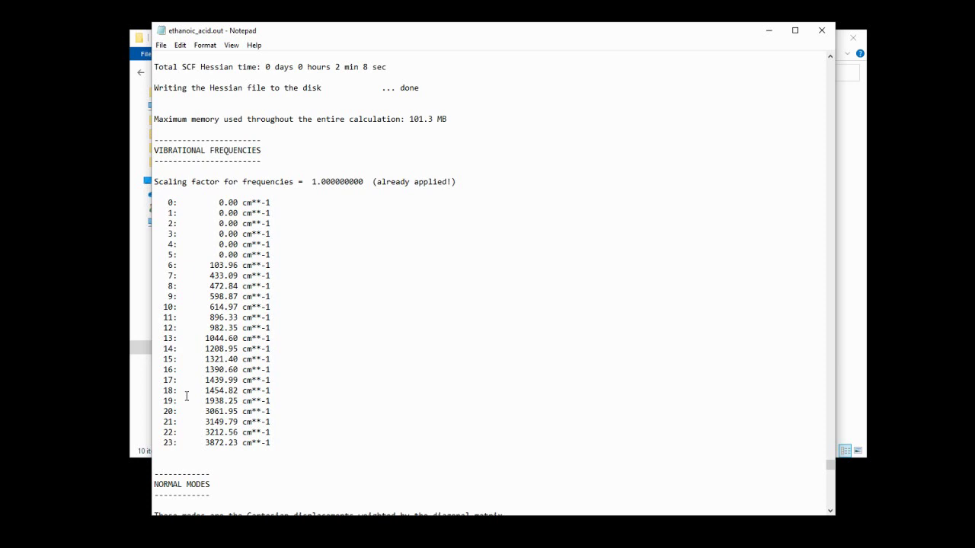
click(822, 31)
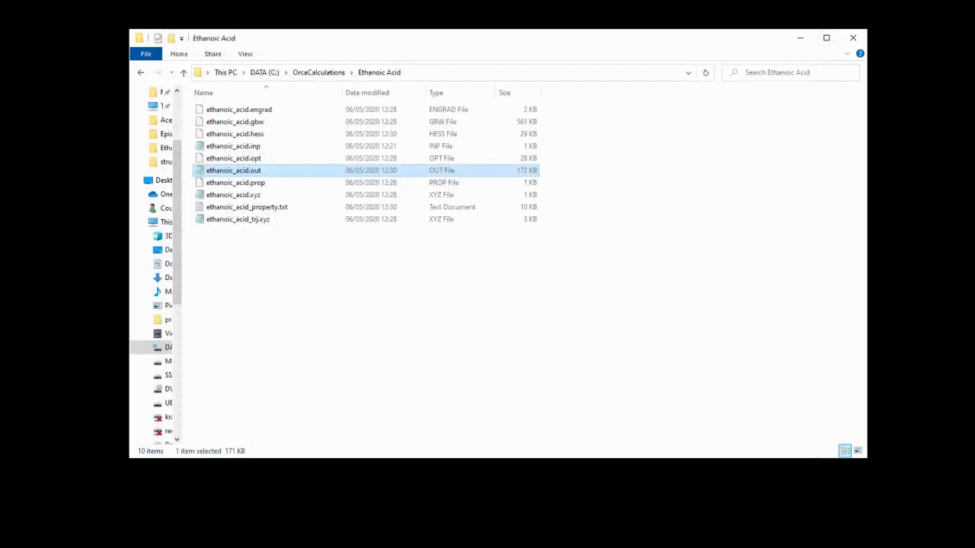
Step: In the Command Prompt, run "orca_mapspc ethanoic_acid.out IR -x0400 -x14500" and check the Ethanoic Acid folder for the spectrum files
key(alt+Tab)
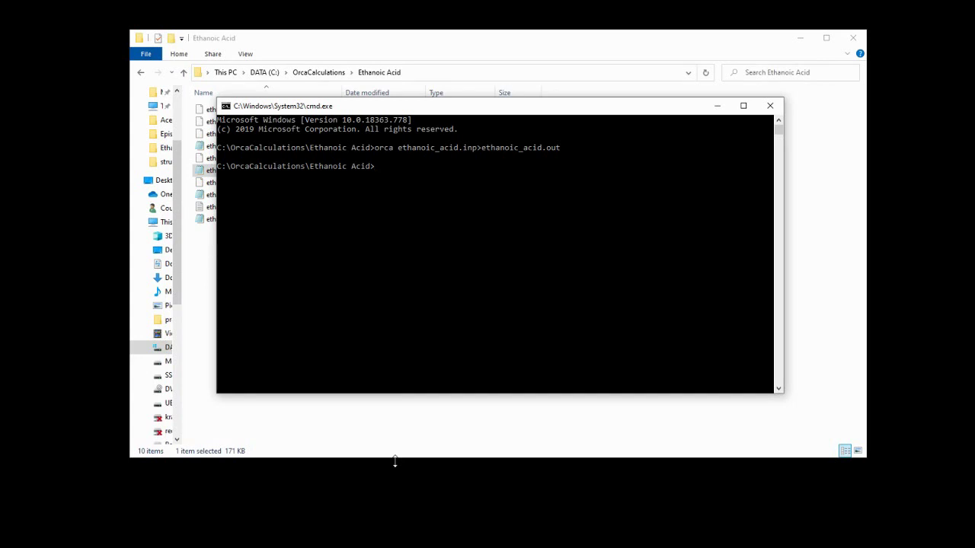
text(orca_mapspc ethanoic_acid.out IR)
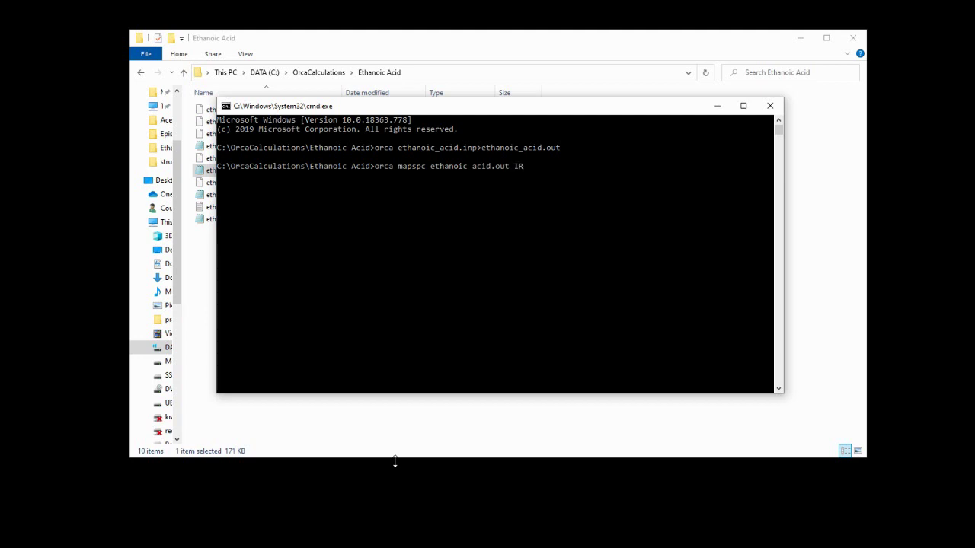
text( -x0400 -x14500)
key(Return)
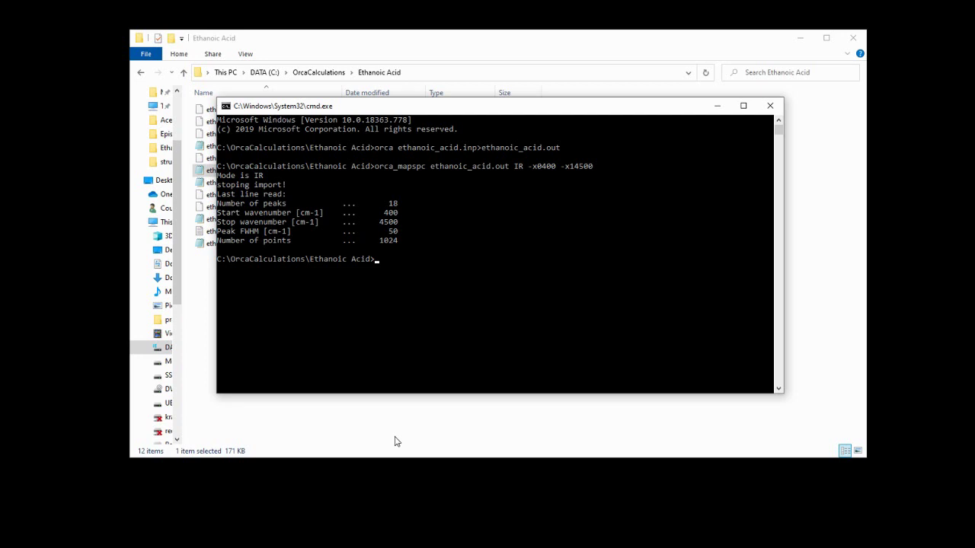
click(395, 442)
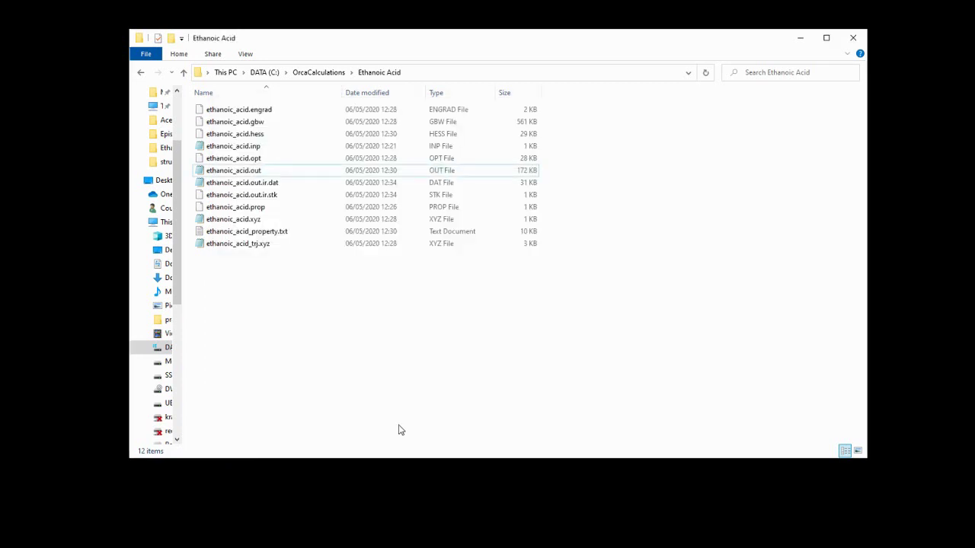
Step: Run "orca_pltvib ethanoic_acid.hess all" in the Command Prompt and bring the Ethanoic Acid folder back to the front
click(424, 529)
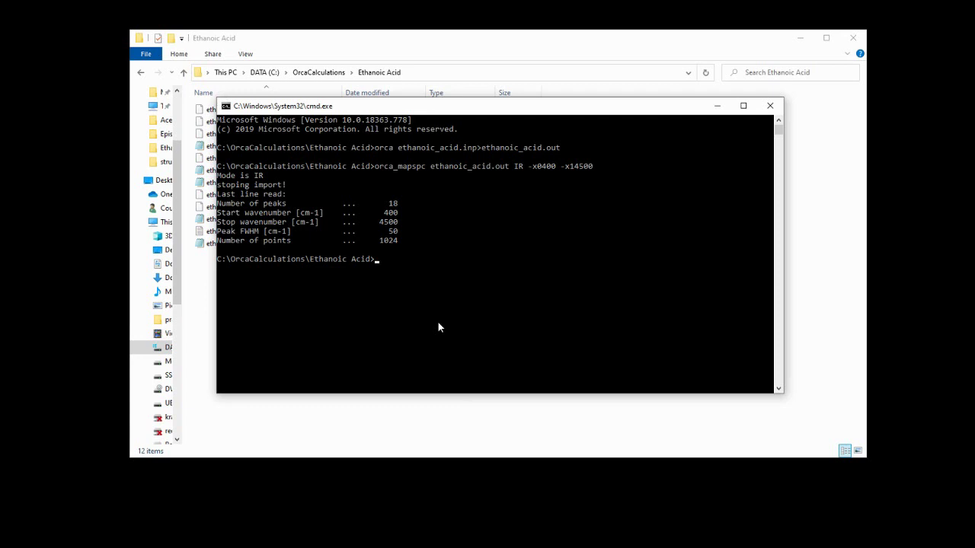
text(orca_pltvib ethanoic_acid.hess)
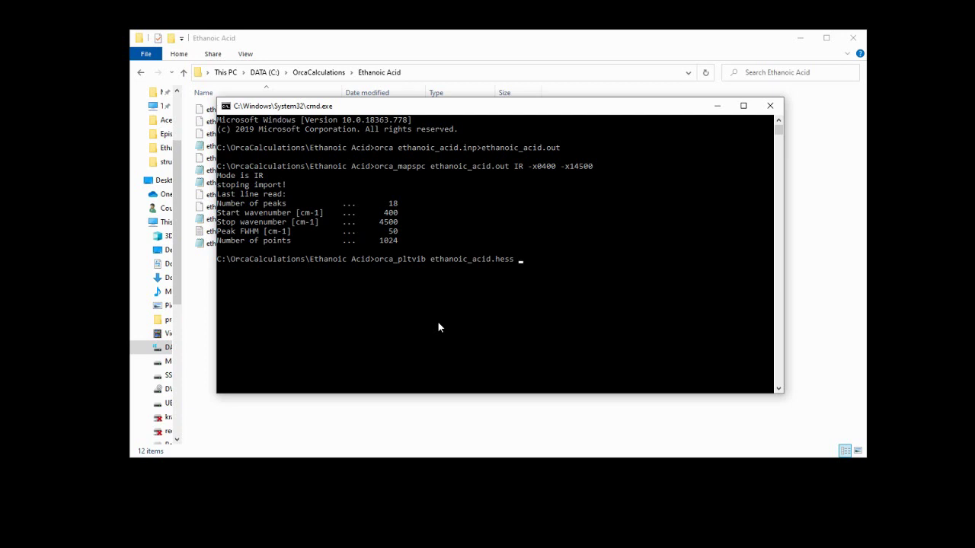
text( all)
key(Return)
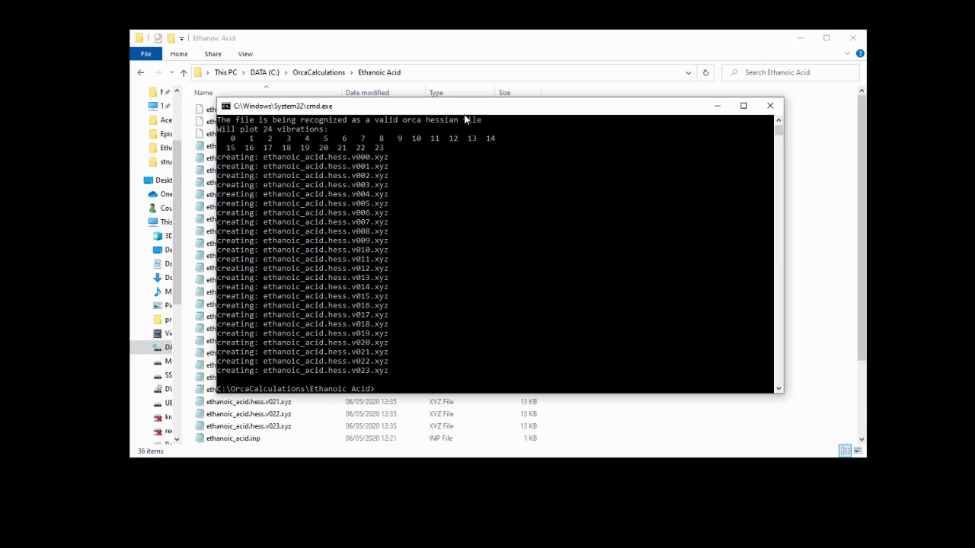
click(428, 45)
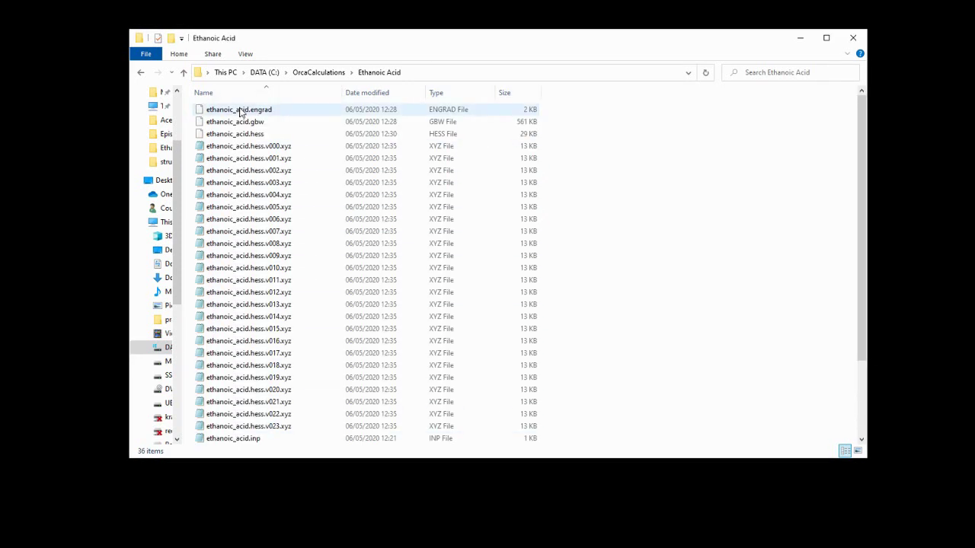
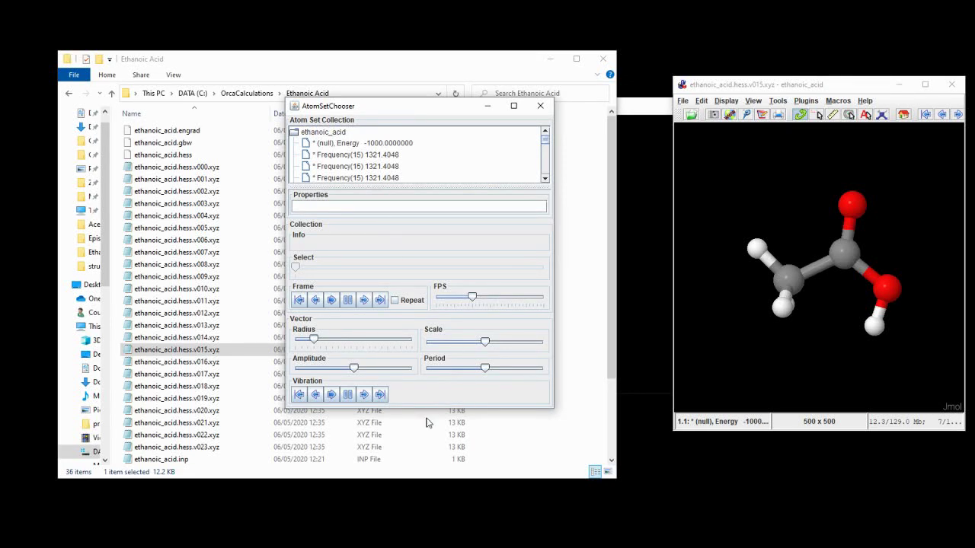
Step: Play the vibration of ethanoic_acid.hess.v015.xyz in Jmol and start capturing it to 1321.gif in the Ethanoic Acid folder
click(331, 396)
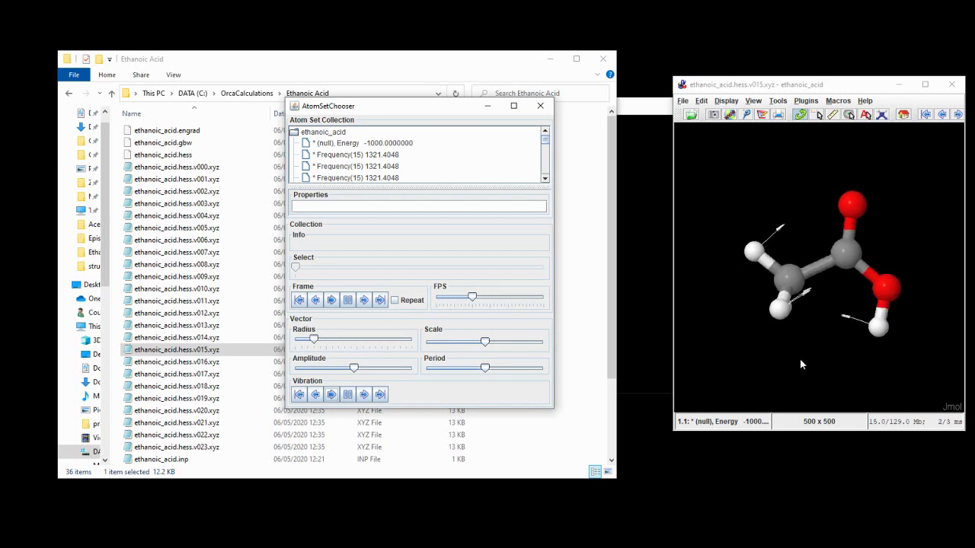
click(754, 363)
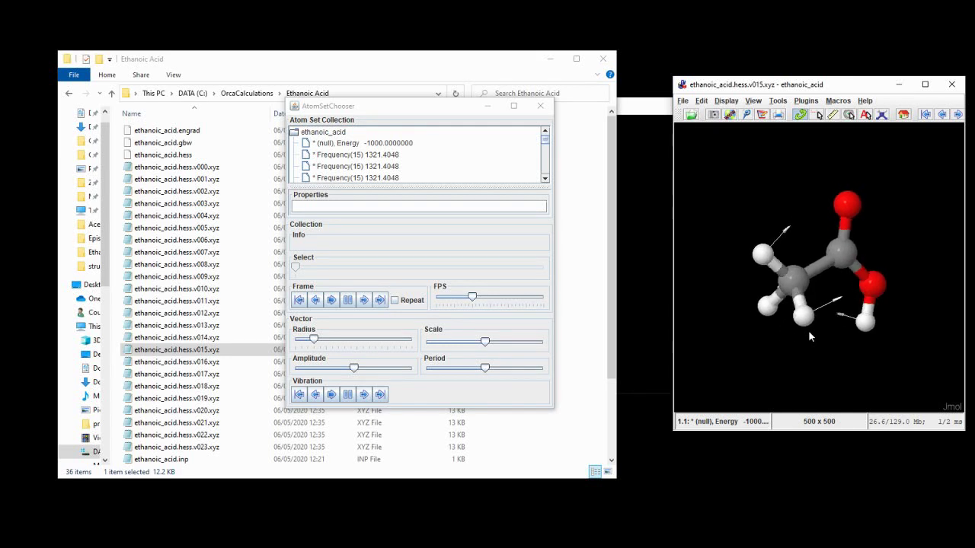
right_click(683, 132)
mouse_move(692, 141)
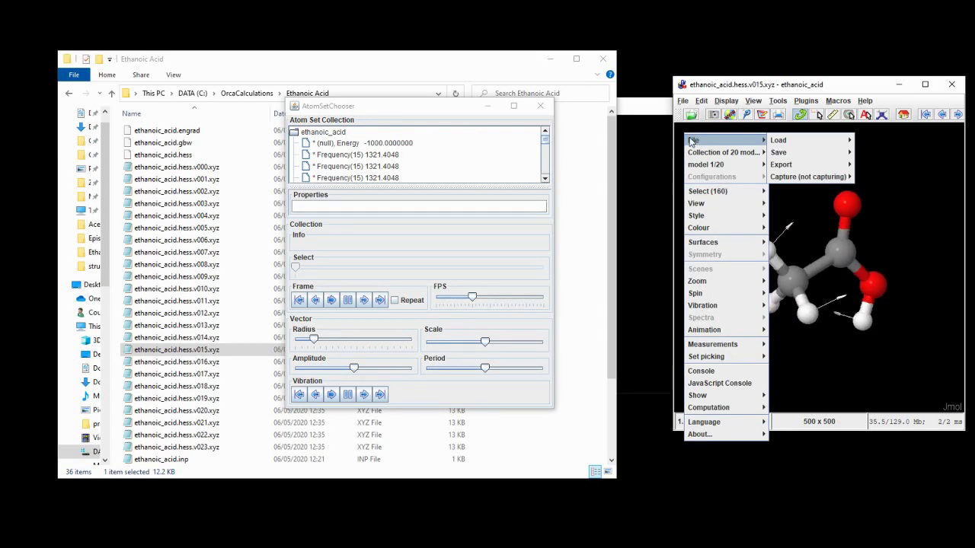
mouse_move(810, 176)
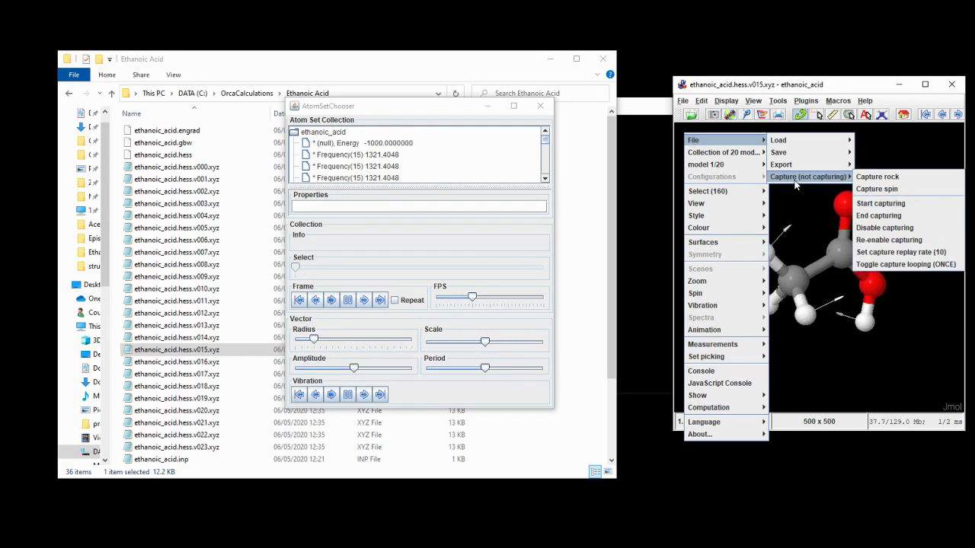
click(872, 204)
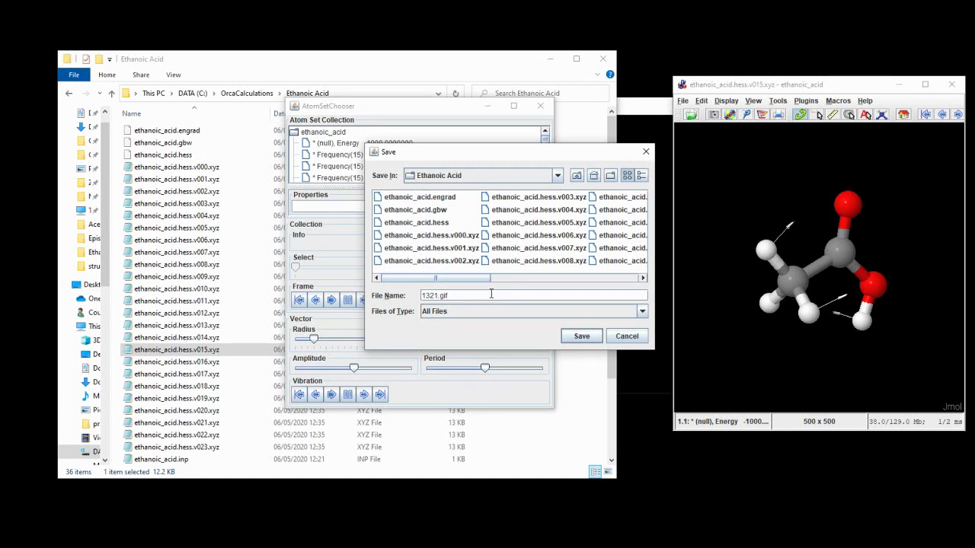
click(581, 338)
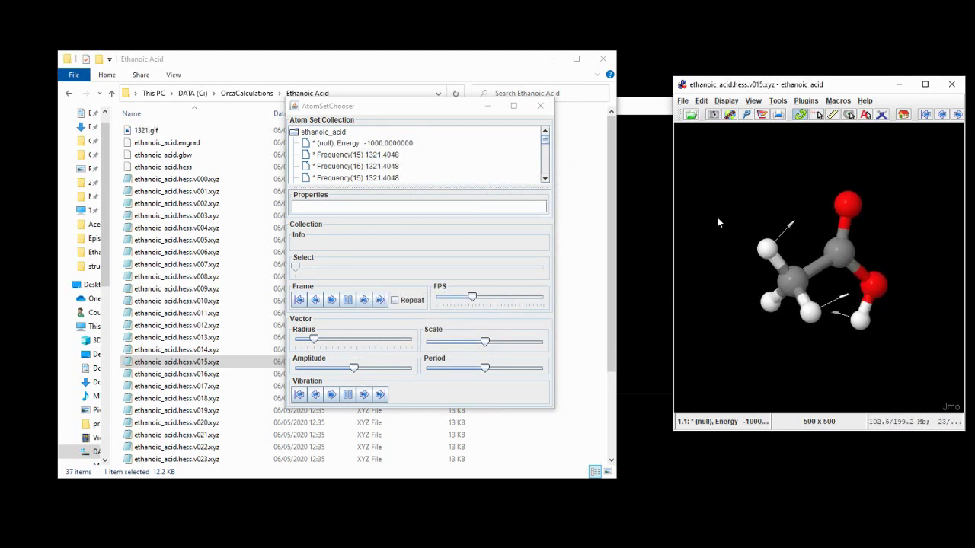
Step: End the capture of 1321.gif and stop the vibration animation
right_click(685, 135)
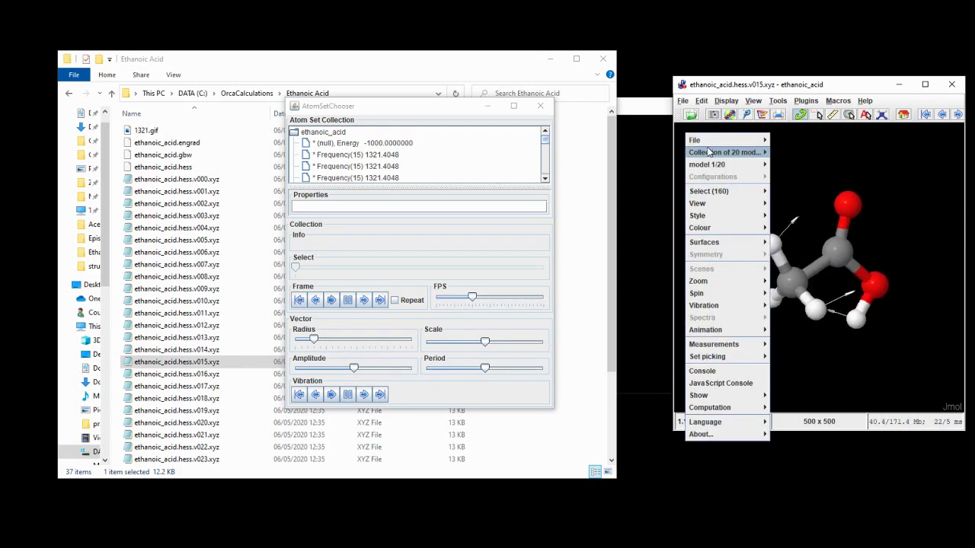
mouse_move(696, 140)
mouse_move(811, 177)
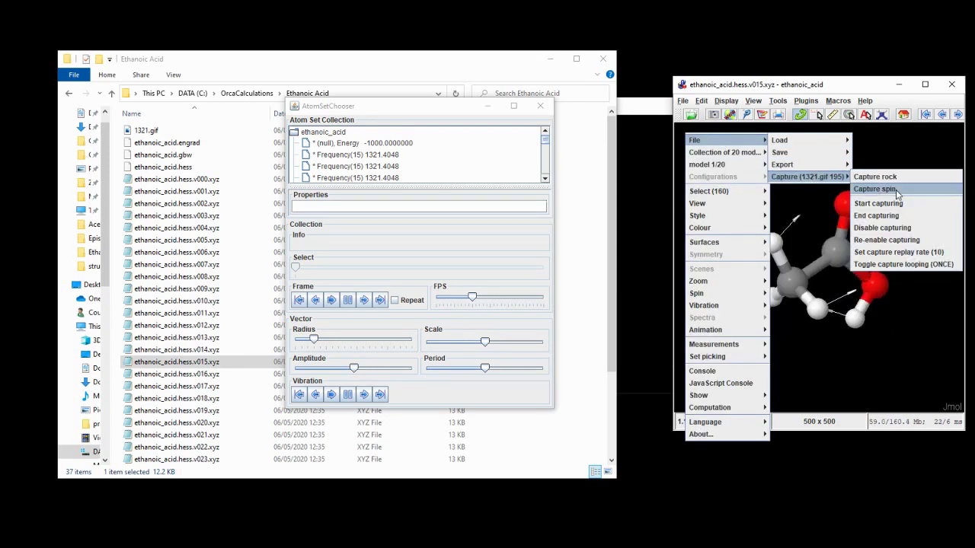
click(895, 218)
click(509, 266)
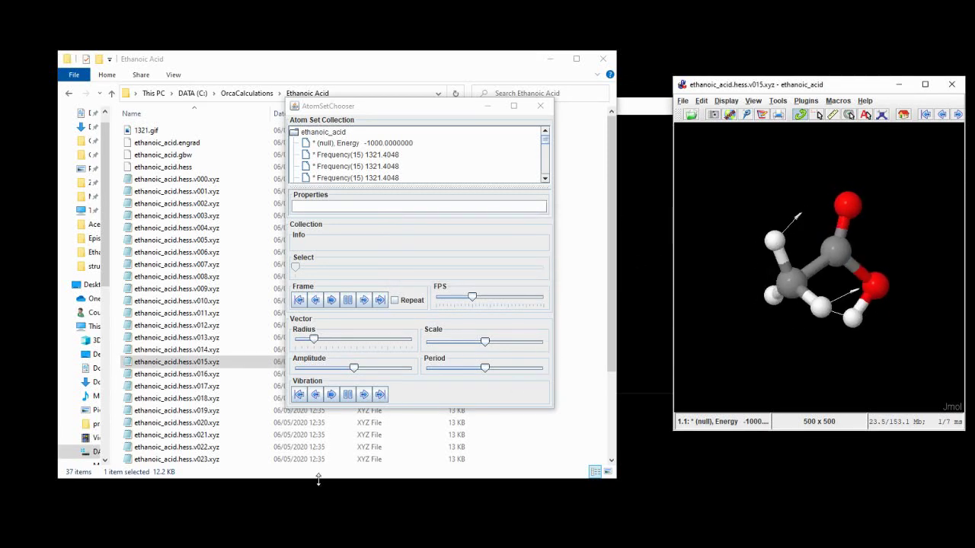
click(348, 395)
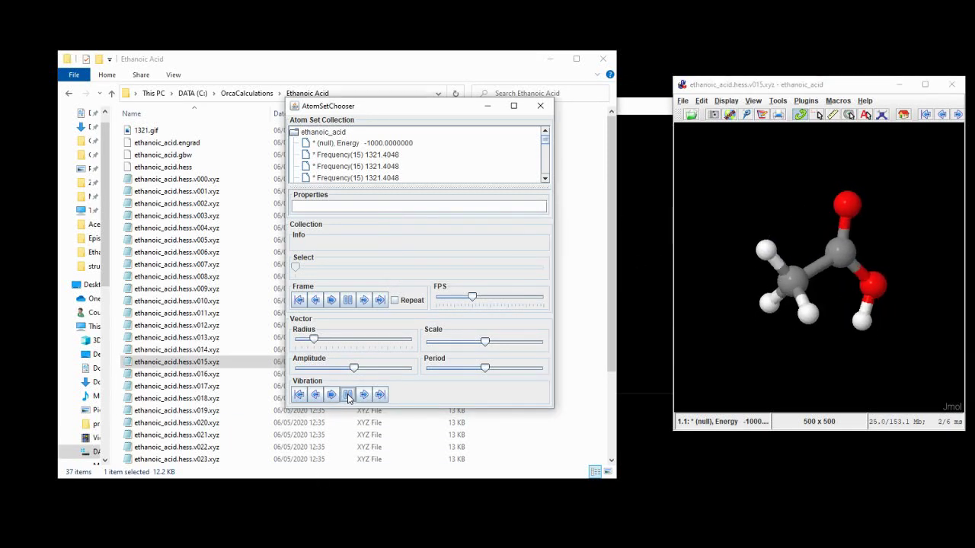
Step: Load ethanoic_acid.hess.v019.xyz from the Ethanoic Acid folder into Jmol, replacing the current model
click(584, 371)
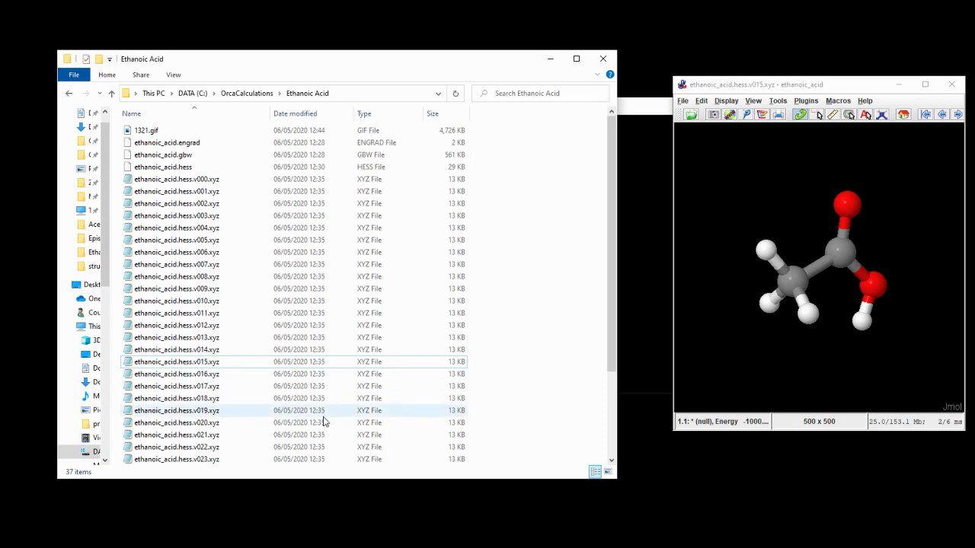
click(217, 410)
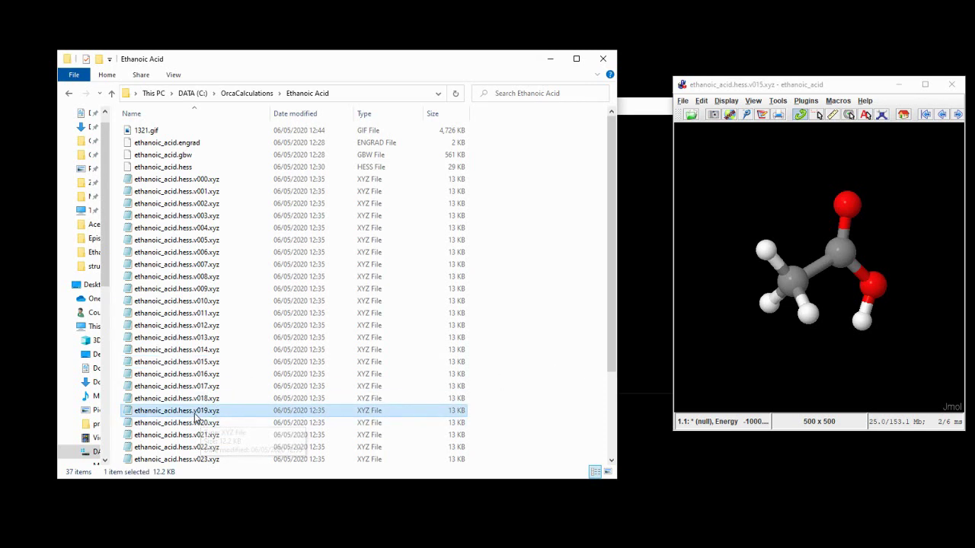
drag(196, 415, 697, 371)
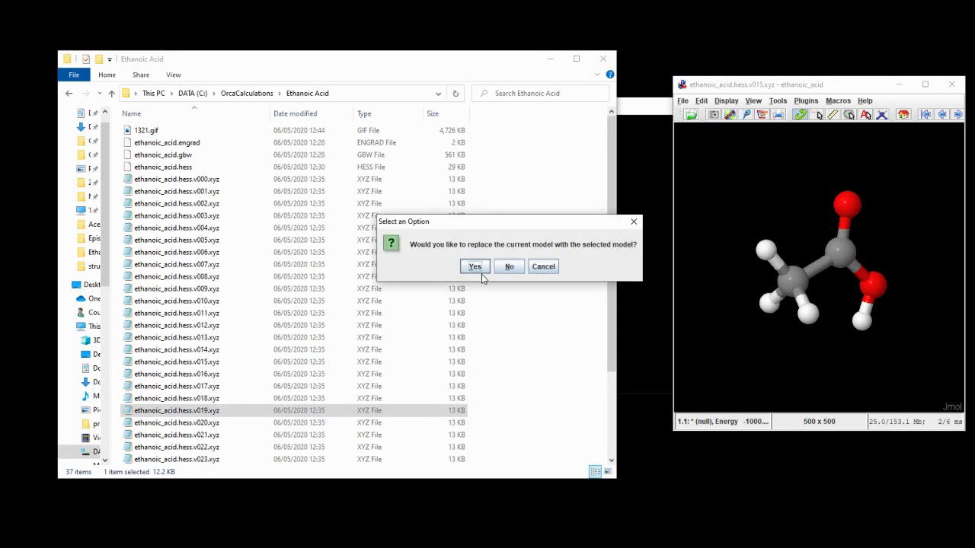
click(480, 268)
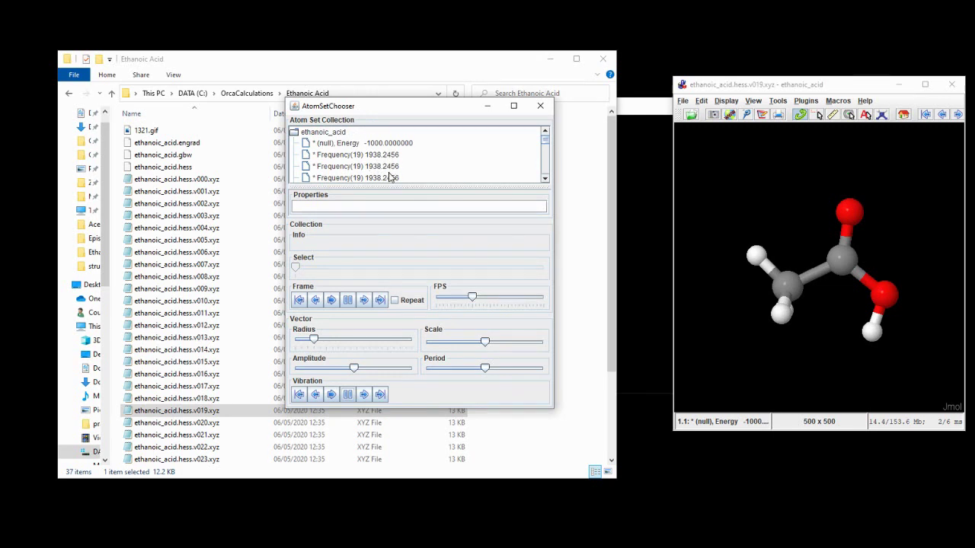
Step: Play the mode 19 vibration and start capturing it to 1938.gif in the Ethanoic Acid folder
click(333, 395)
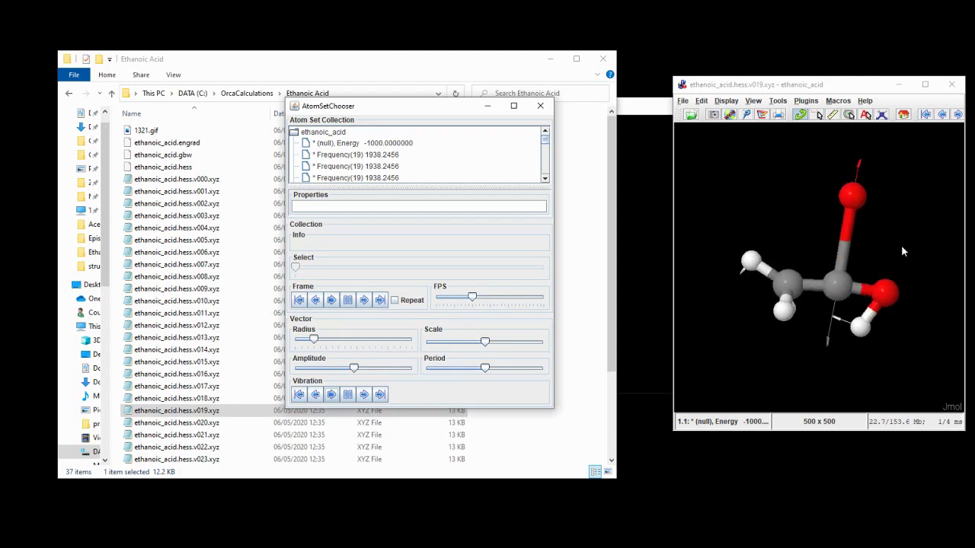
right_click(685, 132)
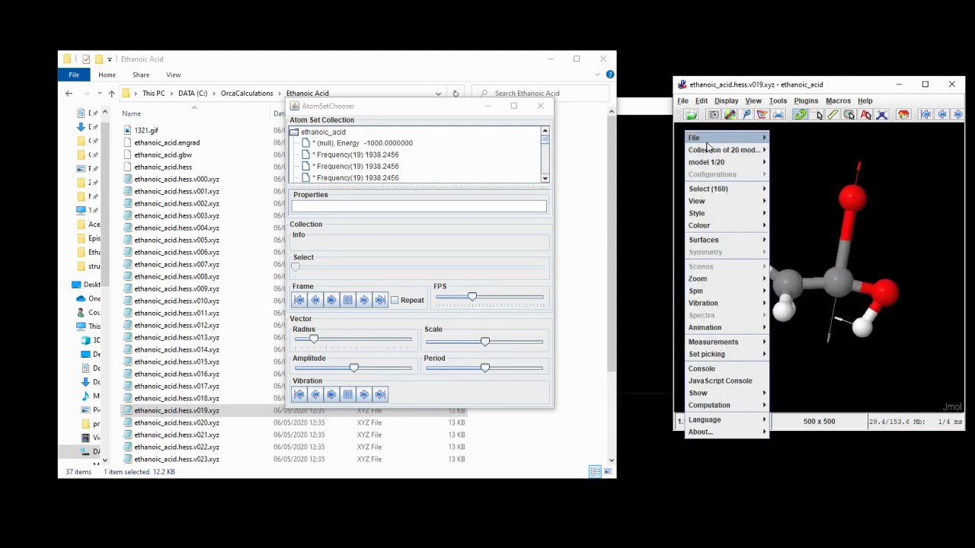
mouse_move(707, 138)
mouse_move(807, 173)
click(881, 200)
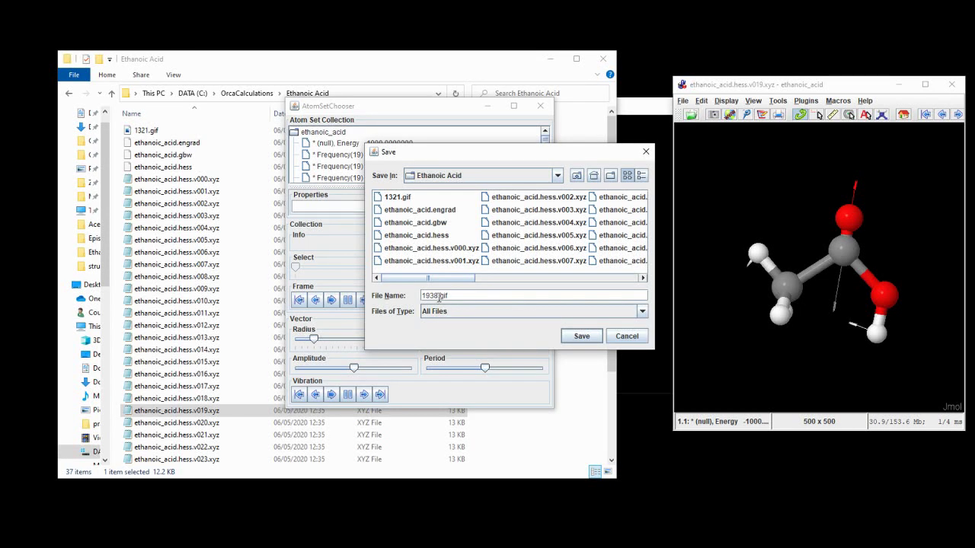
click(582, 337)
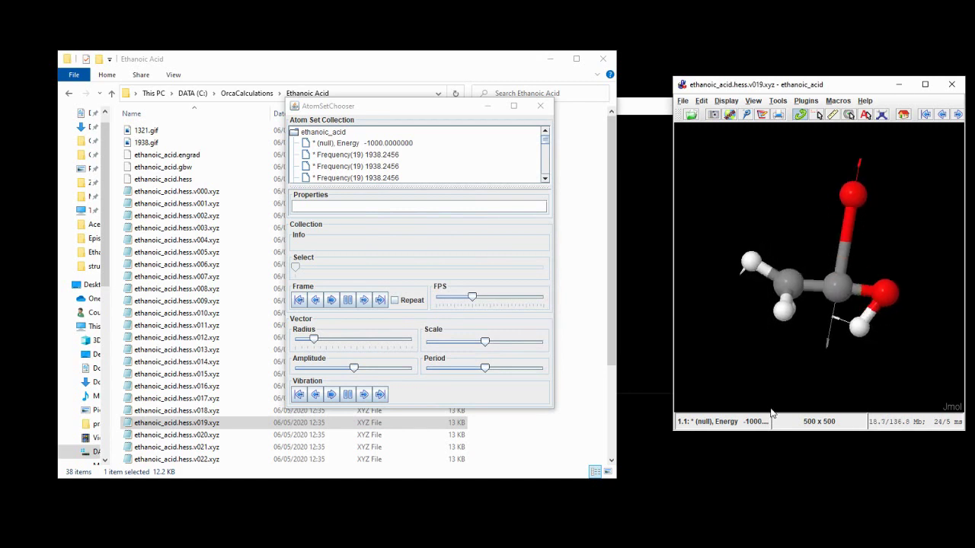
Step: End the capture of 1938.gif and stop the vibration animation
right_click(683, 134)
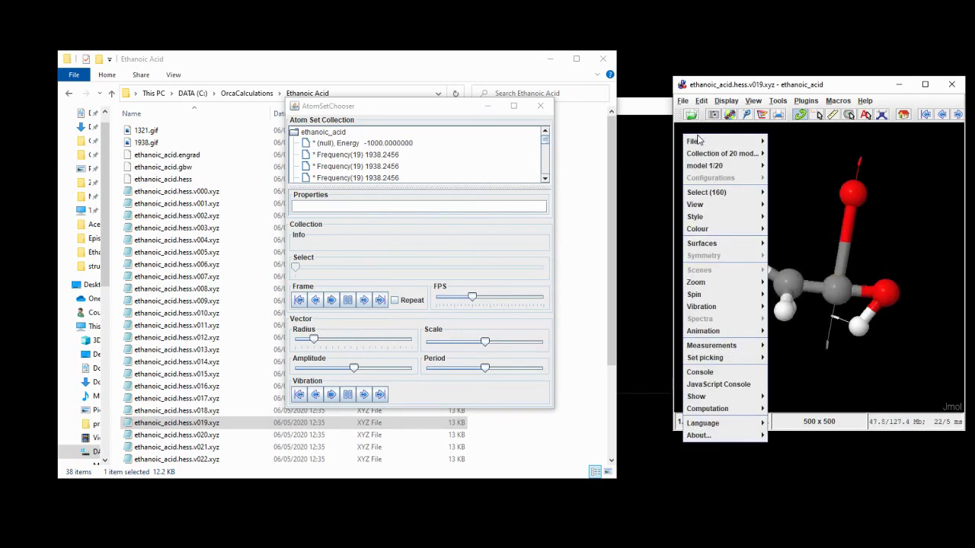
mouse_move(693, 141)
mouse_move(806, 177)
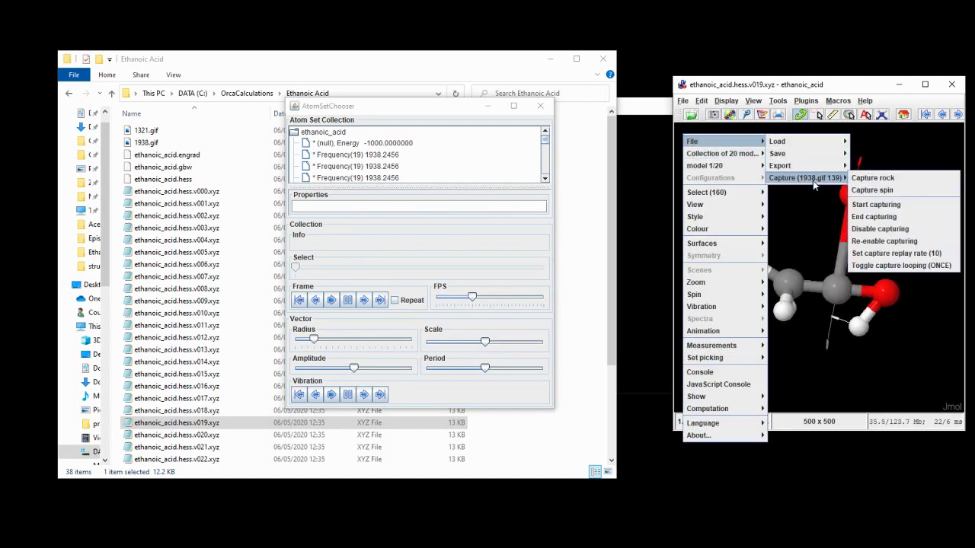
click(872, 217)
click(510, 267)
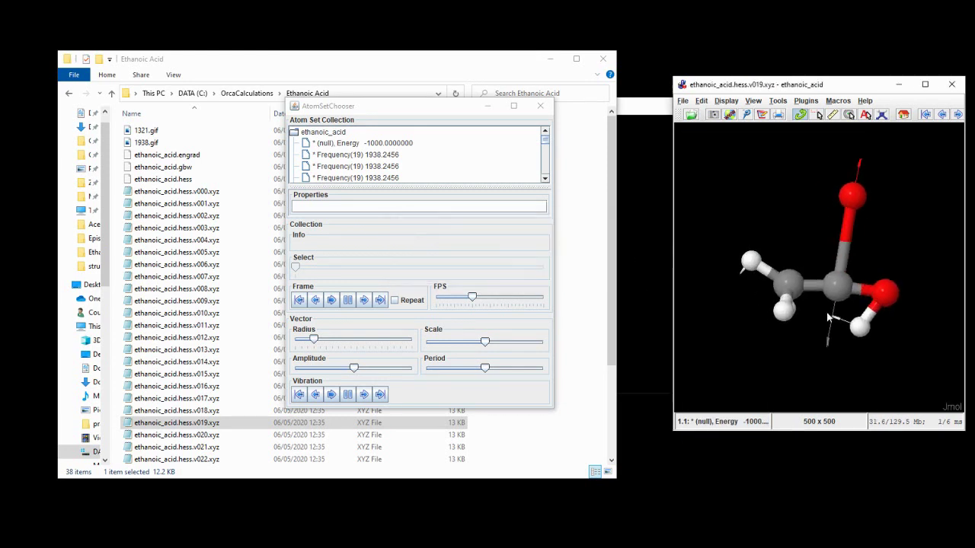
click(364, 394)
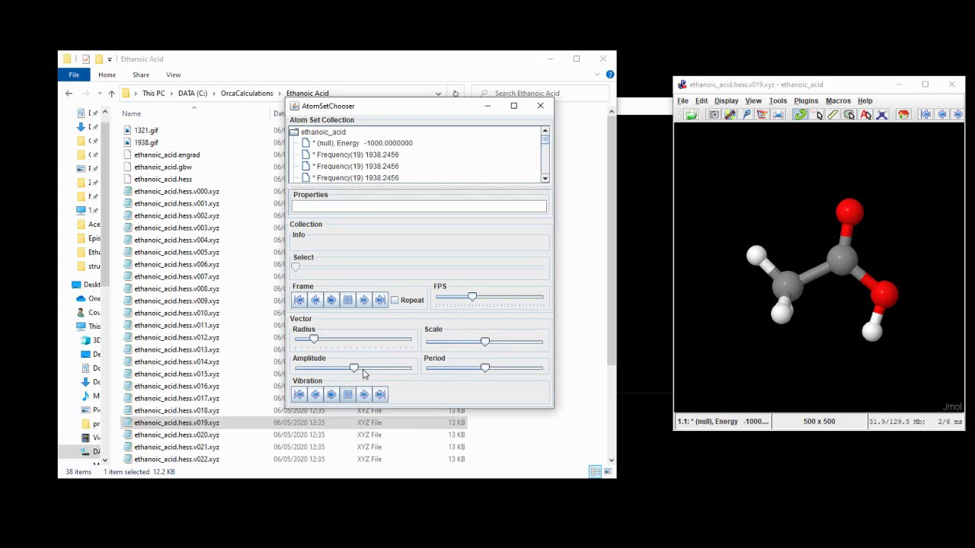
Step: Load ethanoic_acid.hess.v023.xyz from the Ethanoic Acid folder into Jmol, replacing the current model
click(200, 387)
scroll(200, 387, down, 1)
click(204, 448)
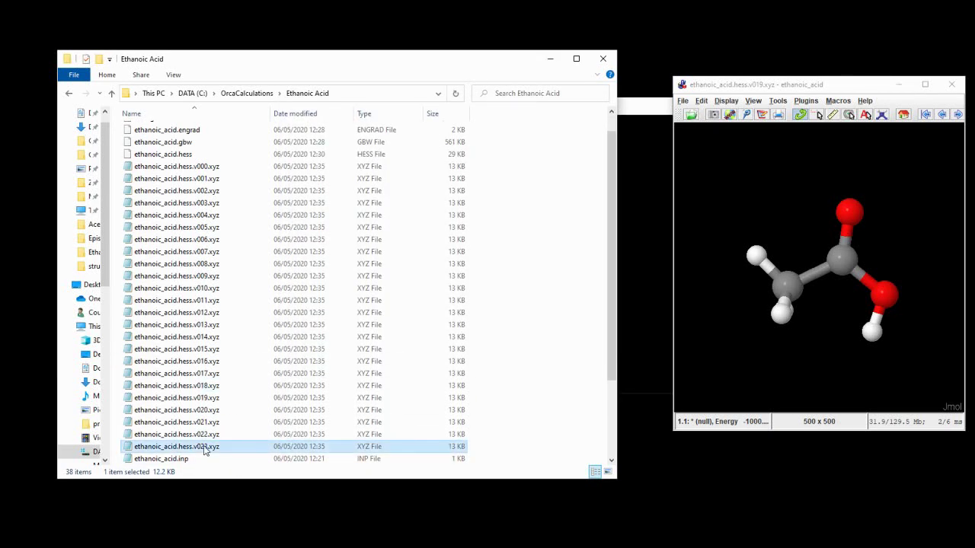
drag(200, 449, 769, 307)
click(474, 268)
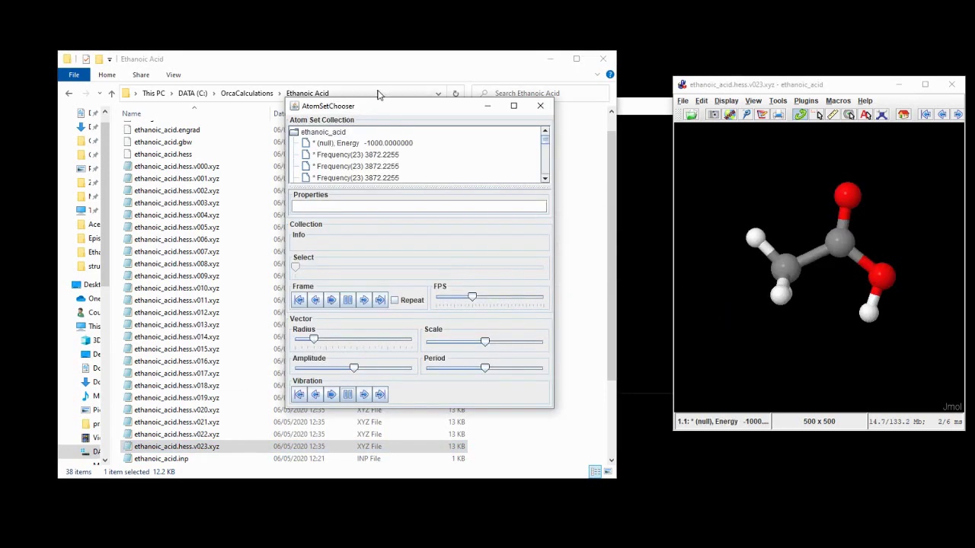
Step: Play the mode 23 vibration and start capturing it to 3872.gif in the Ethanoic Acid folder
drag(368, 109, 405, 108)
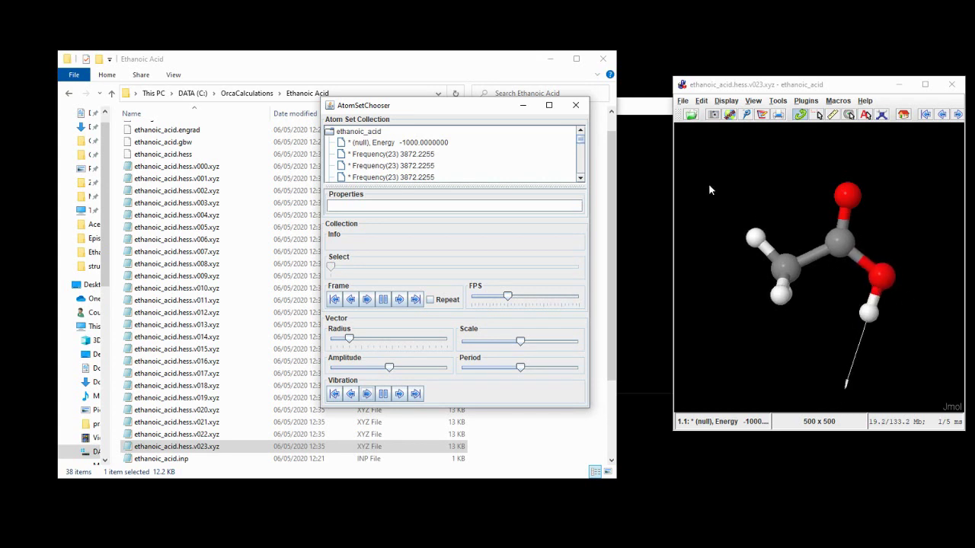
right_click(685, 137)
mouse_move(695, 140)
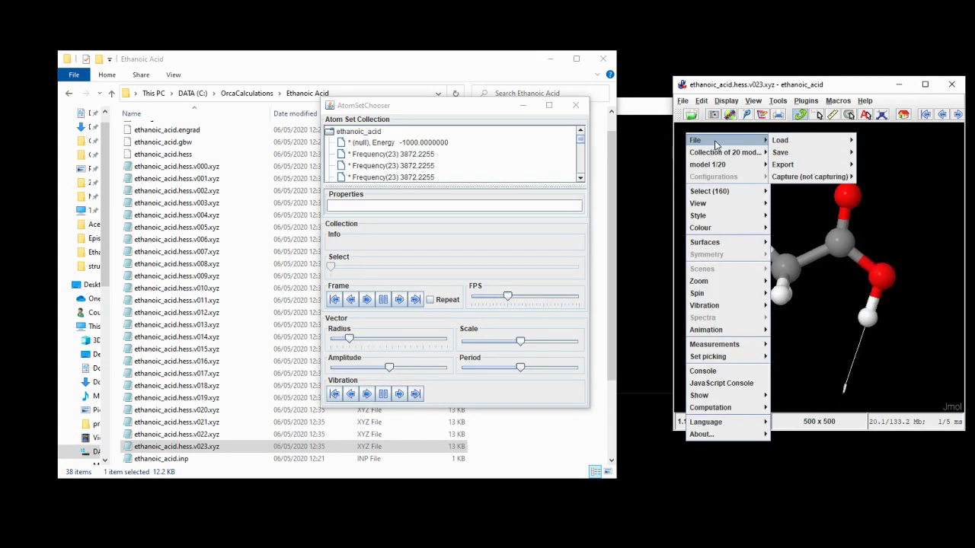
mouse_move(784, 177)
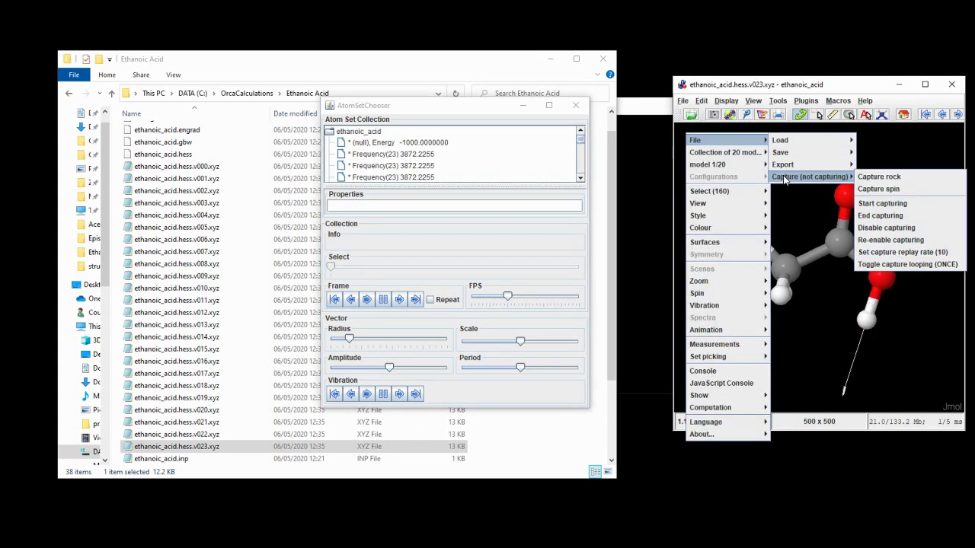
click(891, 204)
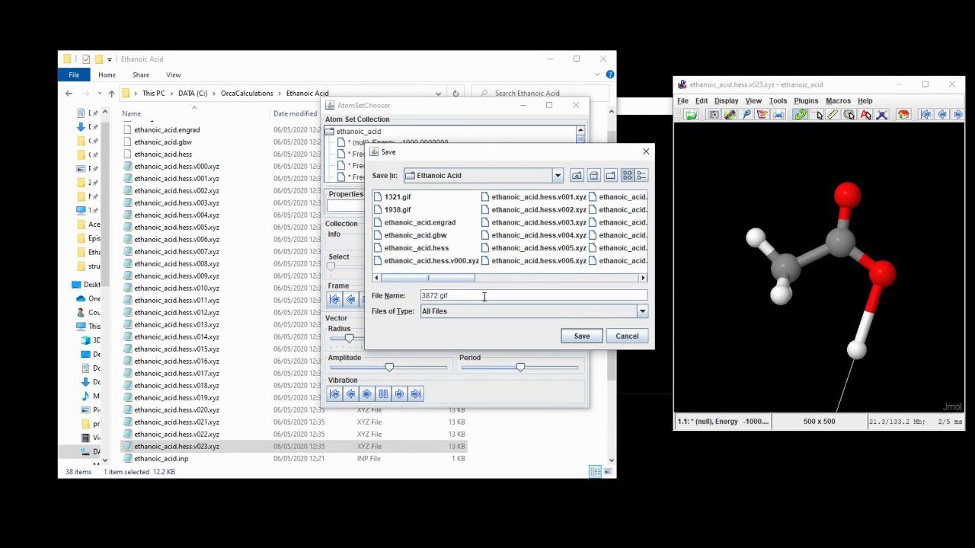
click(581, 336)
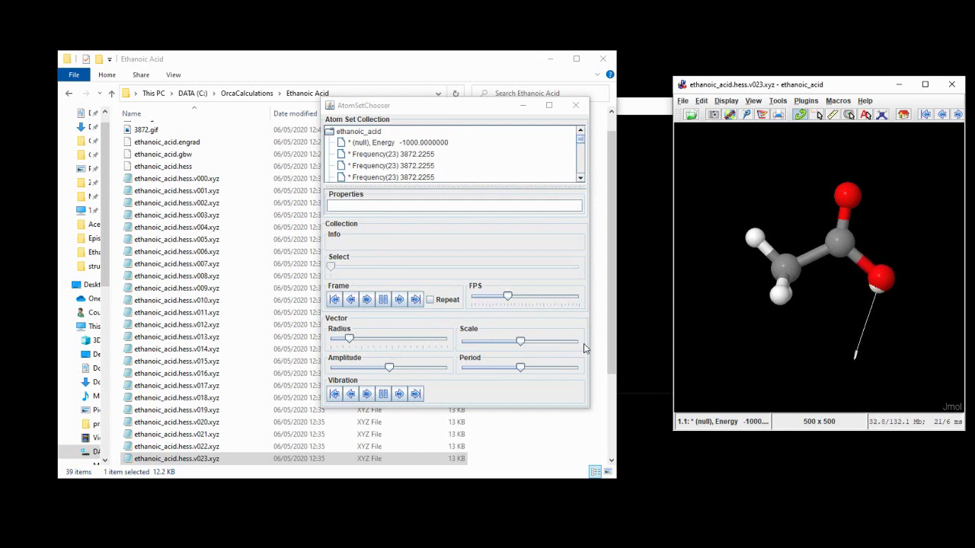
Step: End the capture of 3872.gif and dismiss the save message
right_click(699, 141)
mouse_move(716, 146)
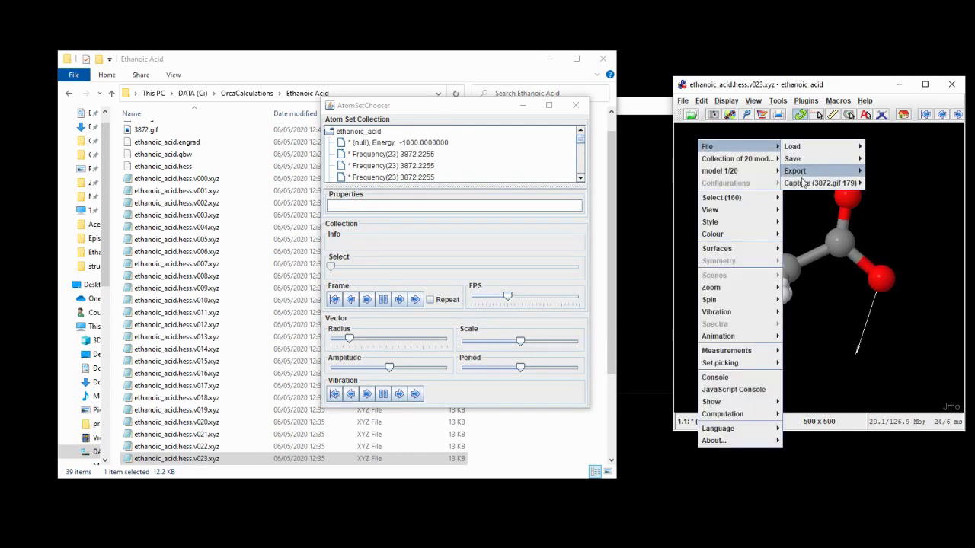
mouse_move(804, 183)
click(887, 220)
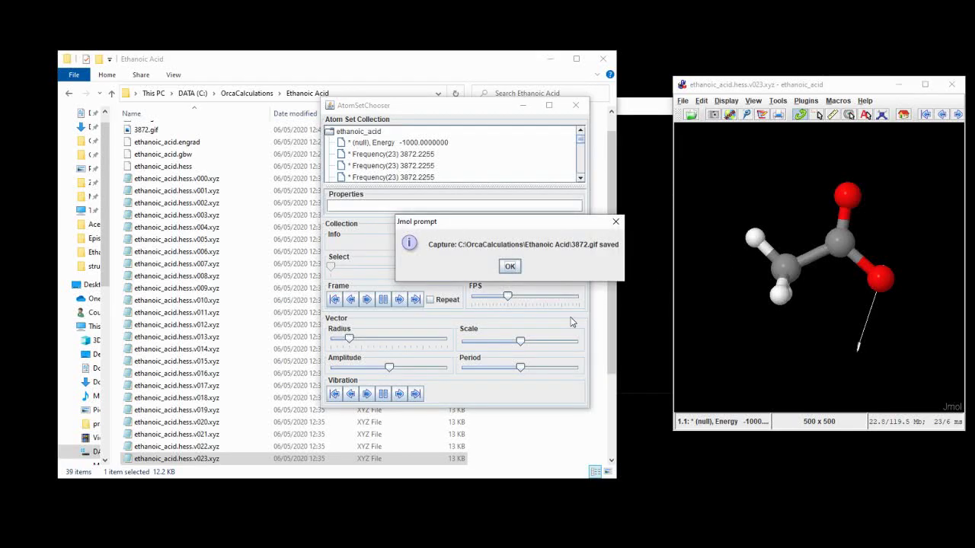
click(512, 268)
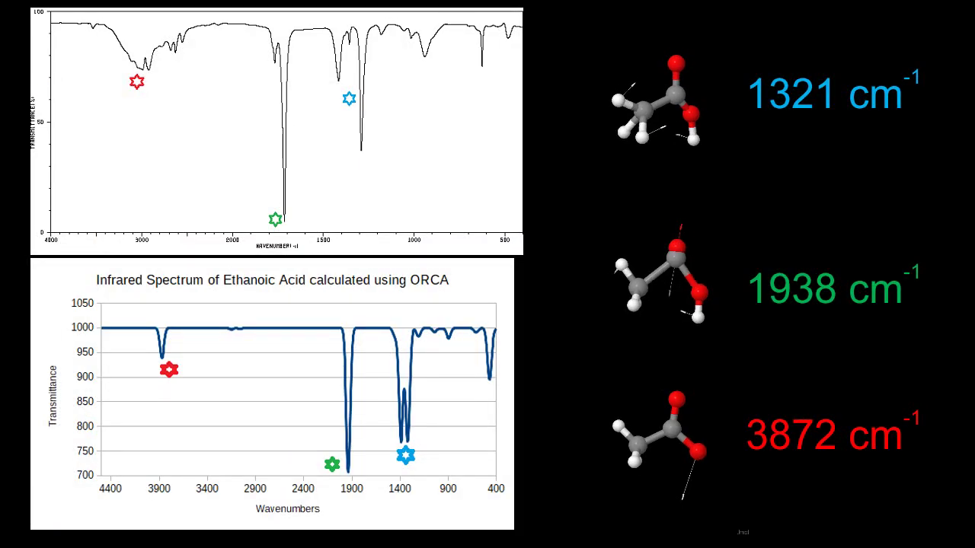